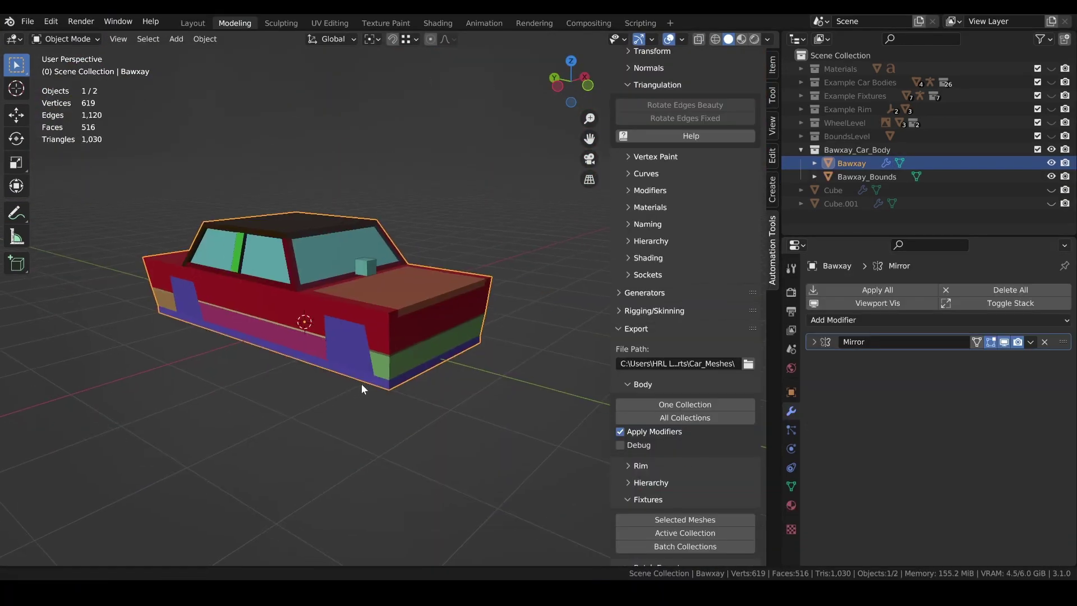
Add a Triangulate modifier to the Bawxay car body after its Mirror modifier
shift+middle_drag(442, 392, 423, 383)
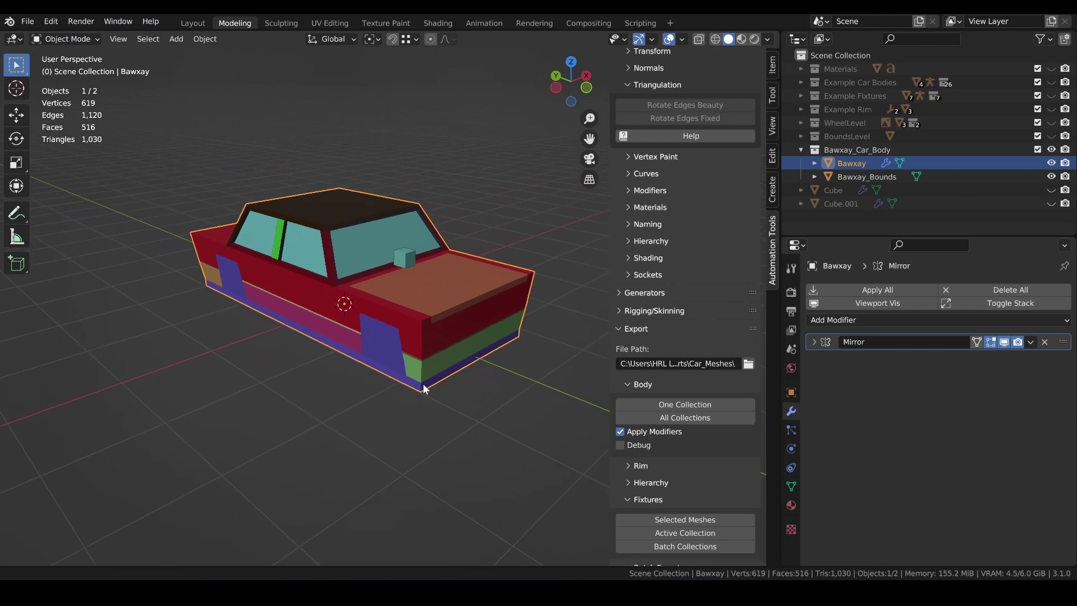
middle_drag(382, 419, 433, 423)
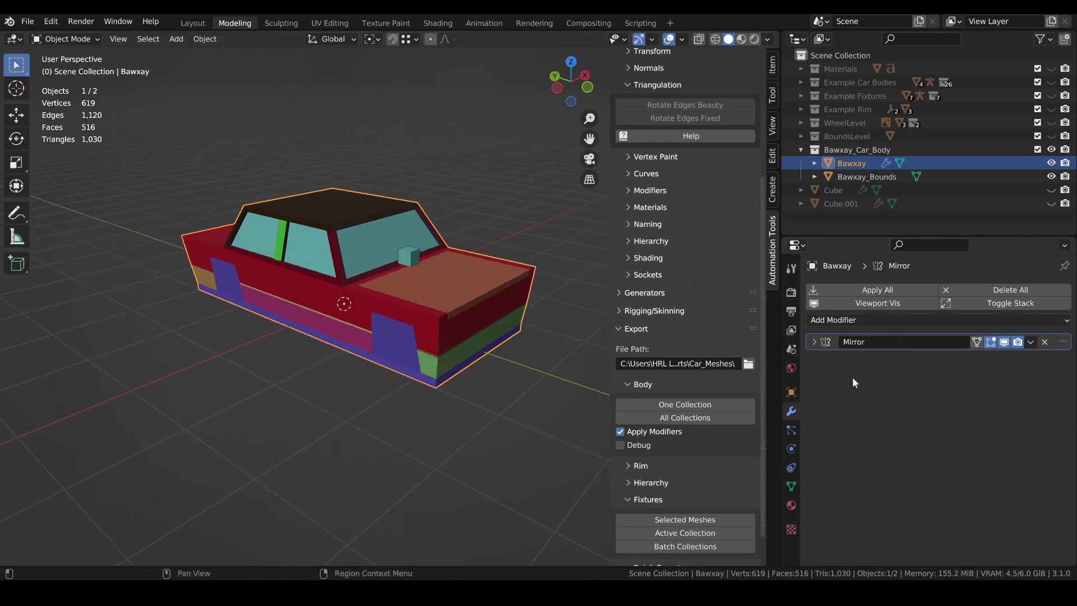
key(Tab)
key(Tab)
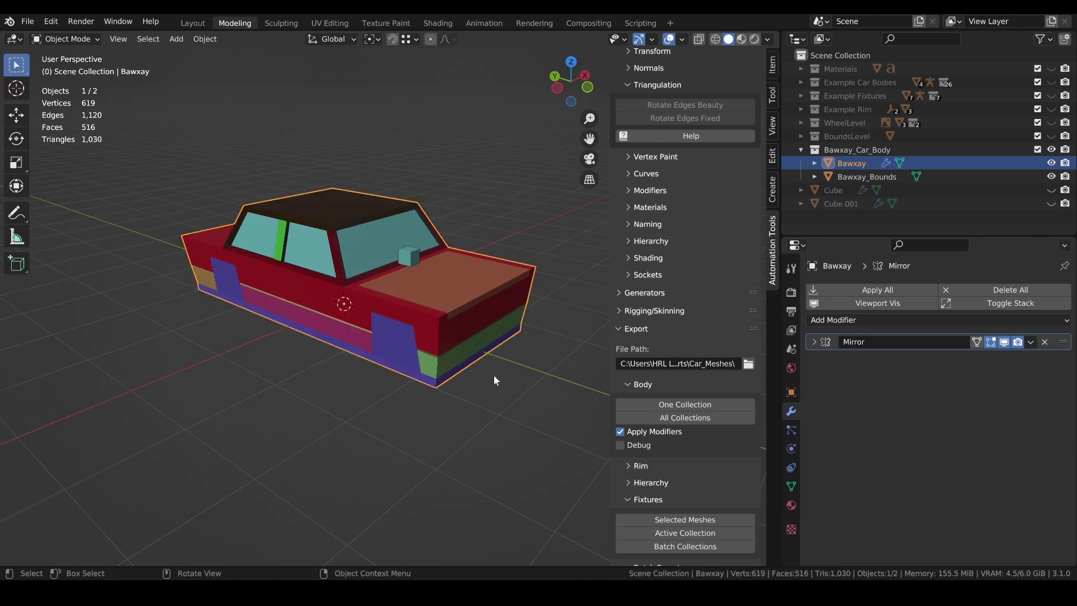
click(1068, 324)
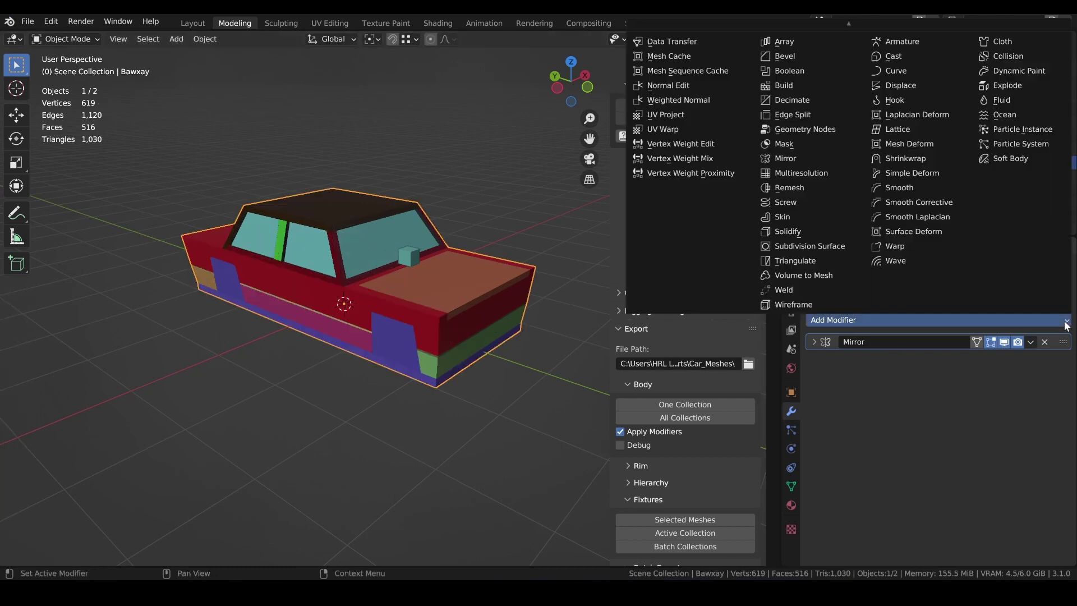
click(827, 263)
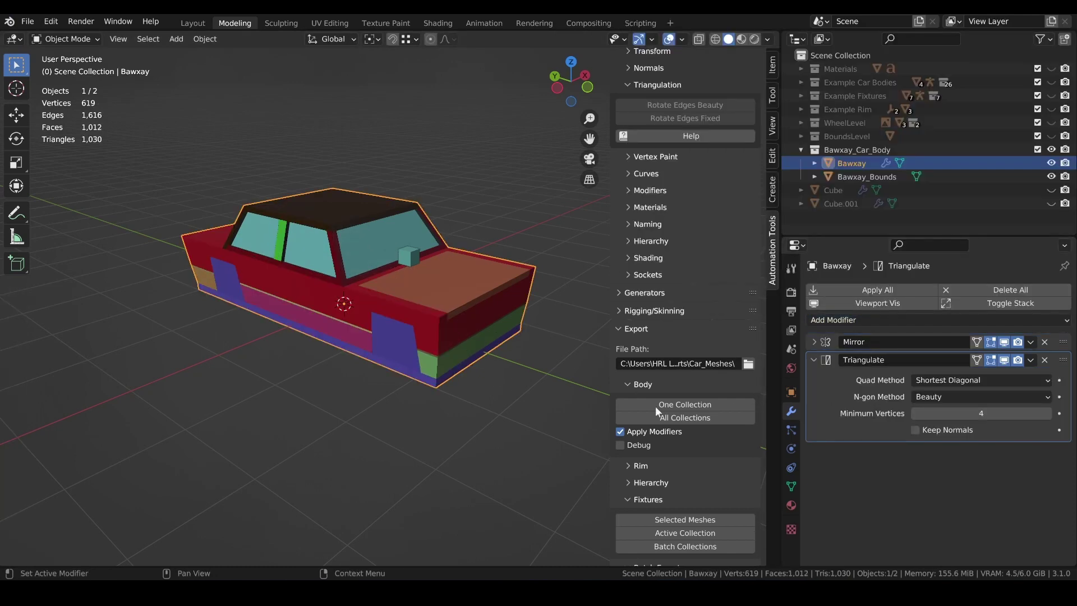
Display the wireframe overlay to examine the car body's triangulated edges, and turn the overlay off again
key(Tab)
key(Tab)
click(680, 40)
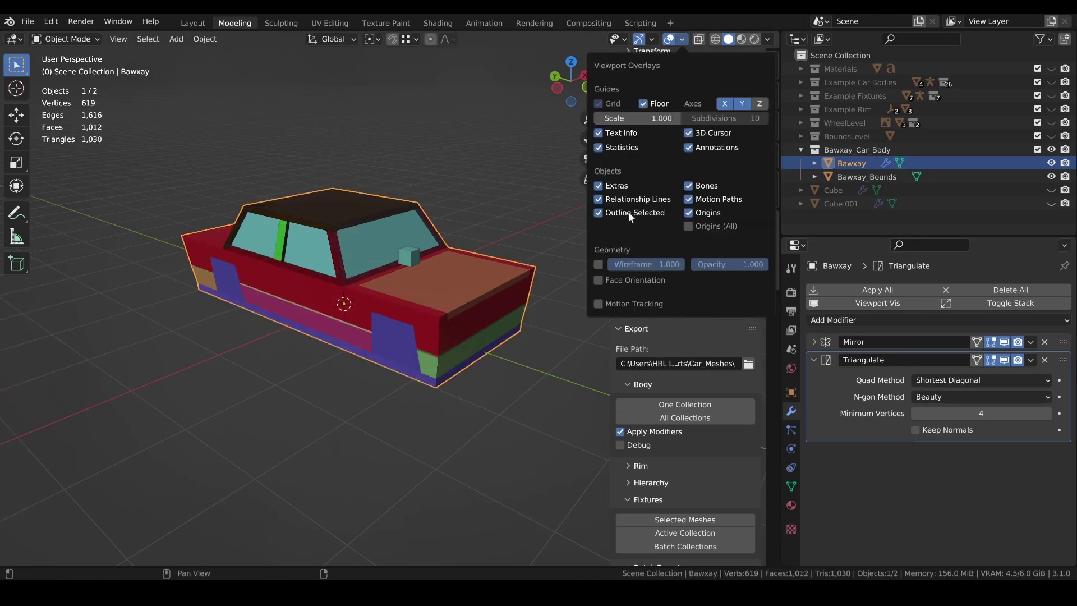
click(598, 264)
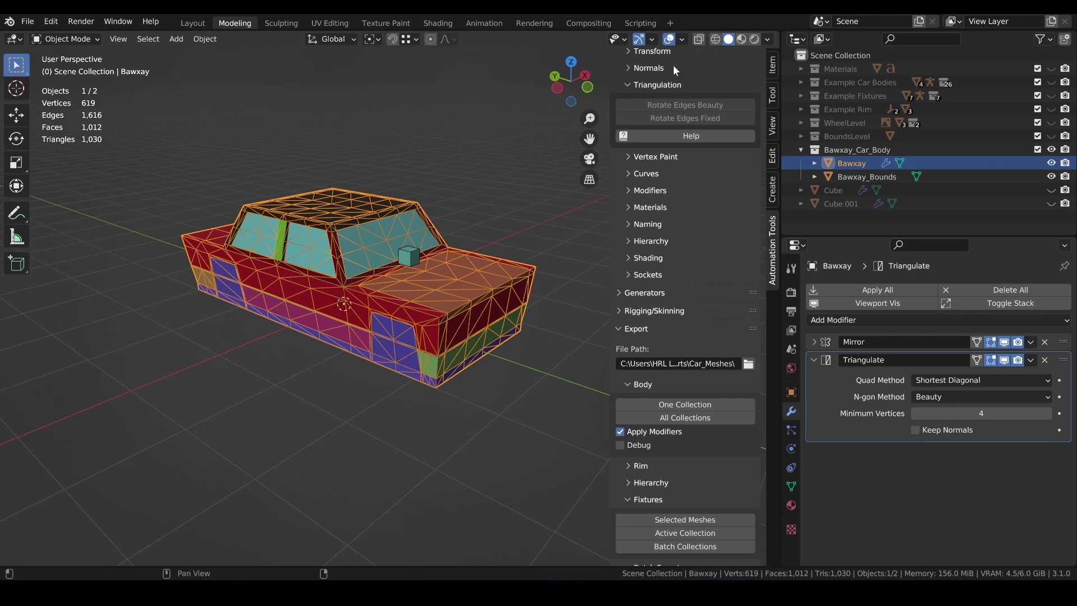
click(682, 40)
click(599, 264)
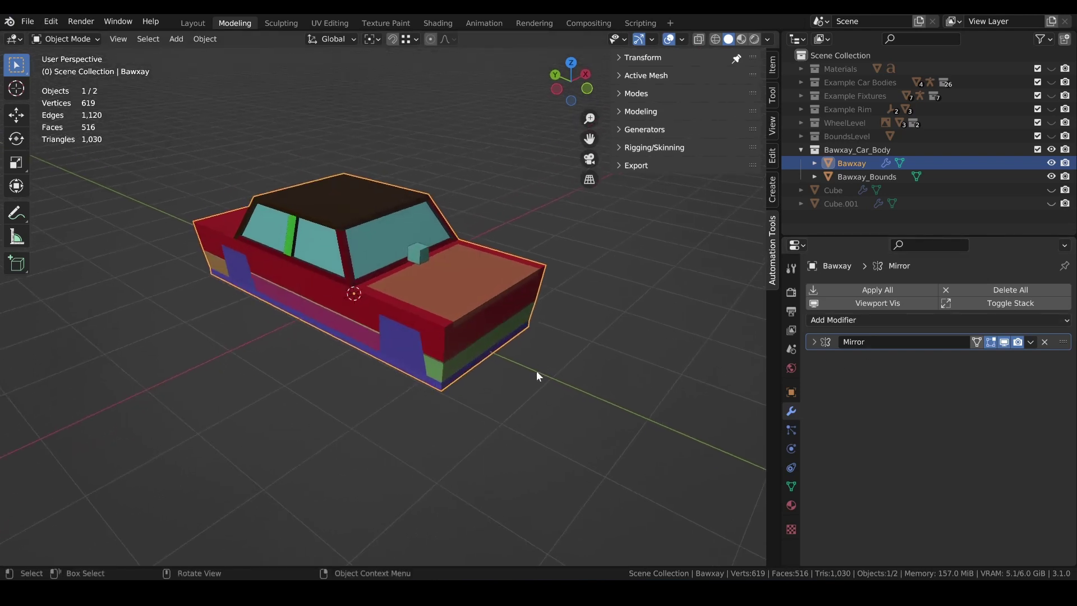
Set Bawxay as the active mesh, add an armature with its modifier to it, and return to Object Mode
middle_drag(443, 298, 442, 303)
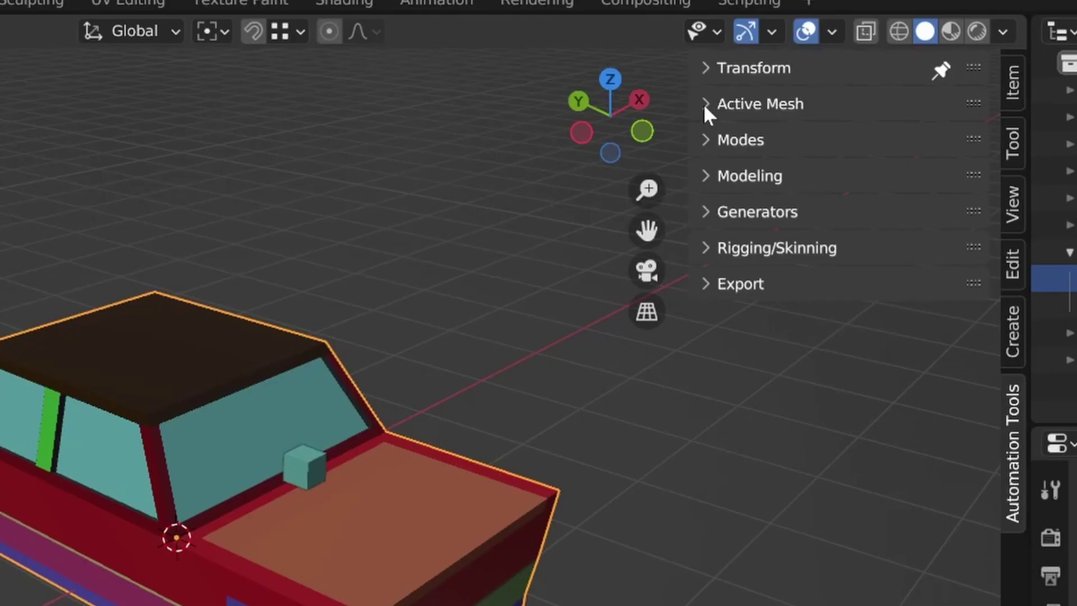
click(705, 106)
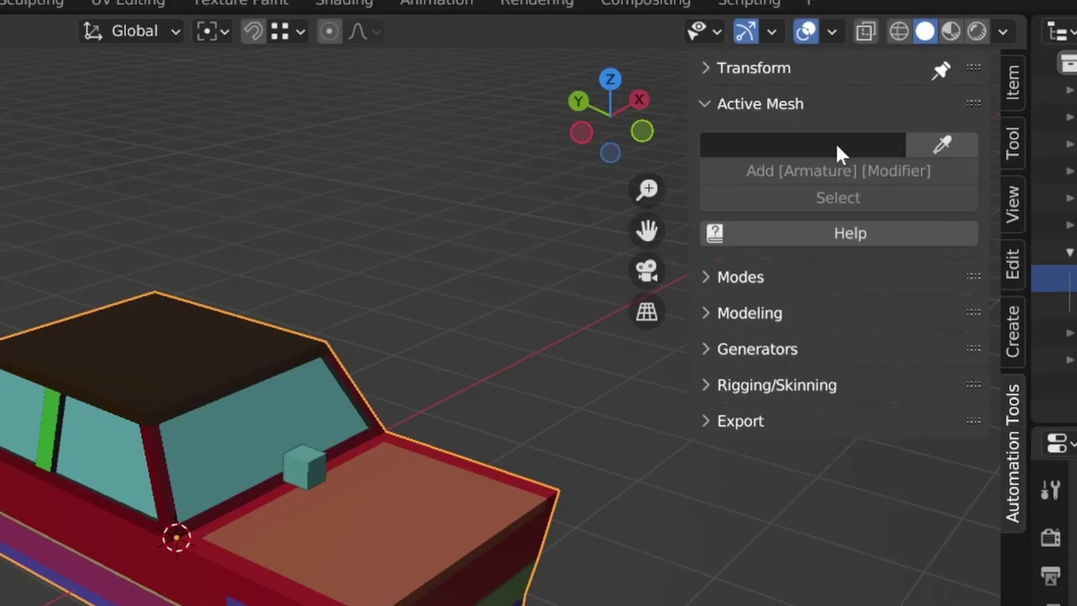
click(931, 147)
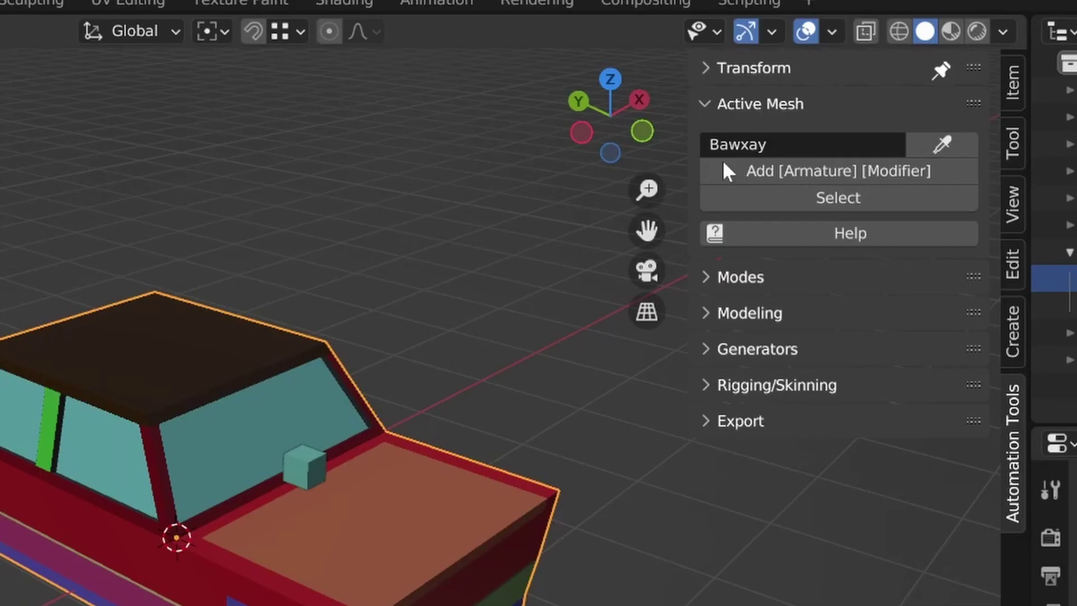
click(757, 168)
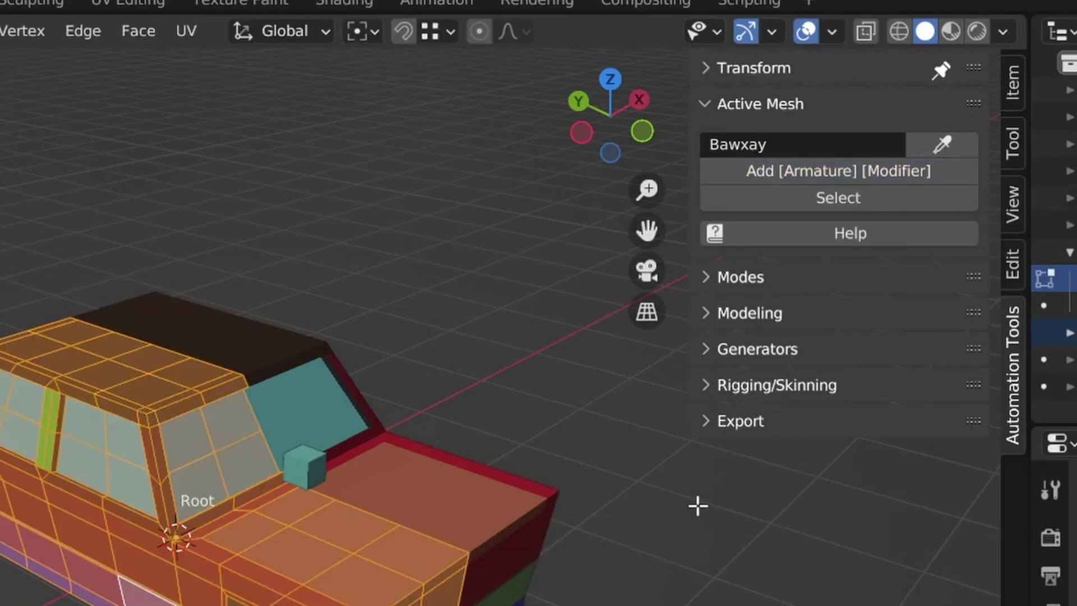
middle_drag(536, 470, 569, 469)
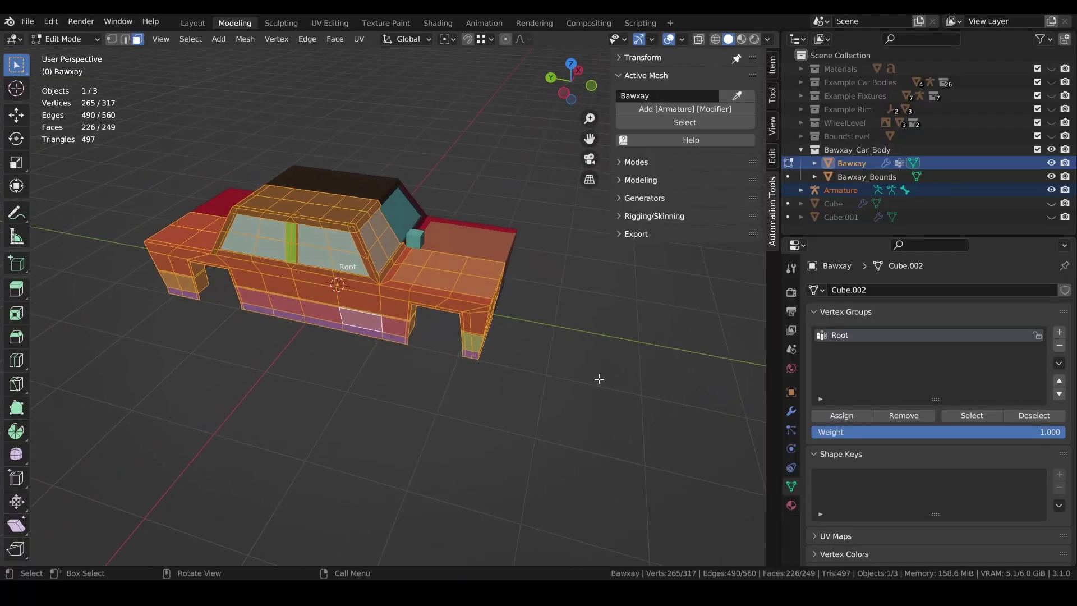
key(Tab)
Set the armature to display In Front so its Root bone is drawn over the car body
click(834, 192)
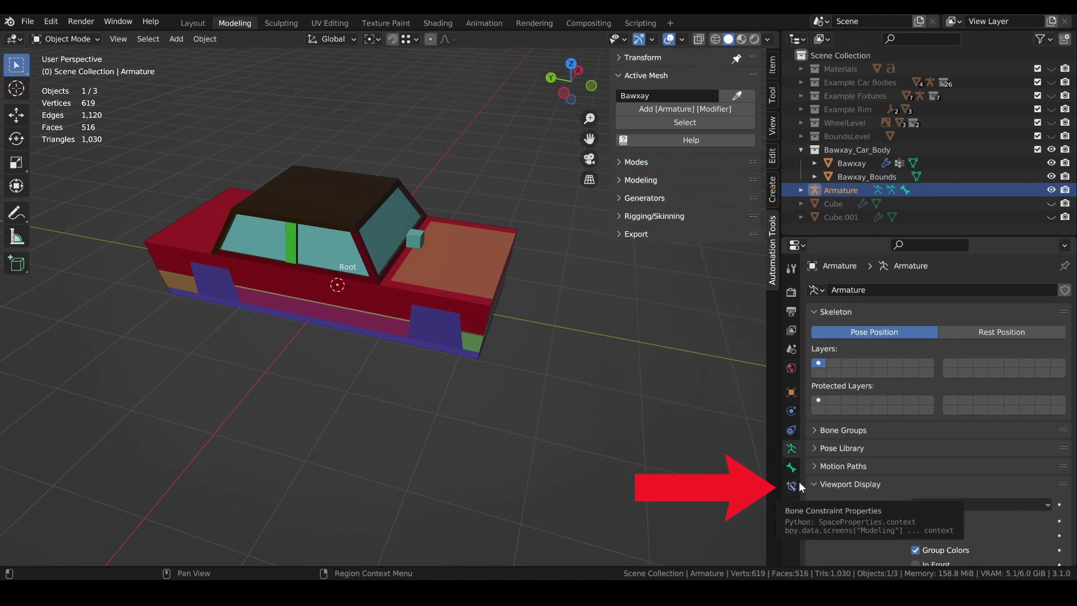
scroll(833, 472, down, 3)
click(812, 419)
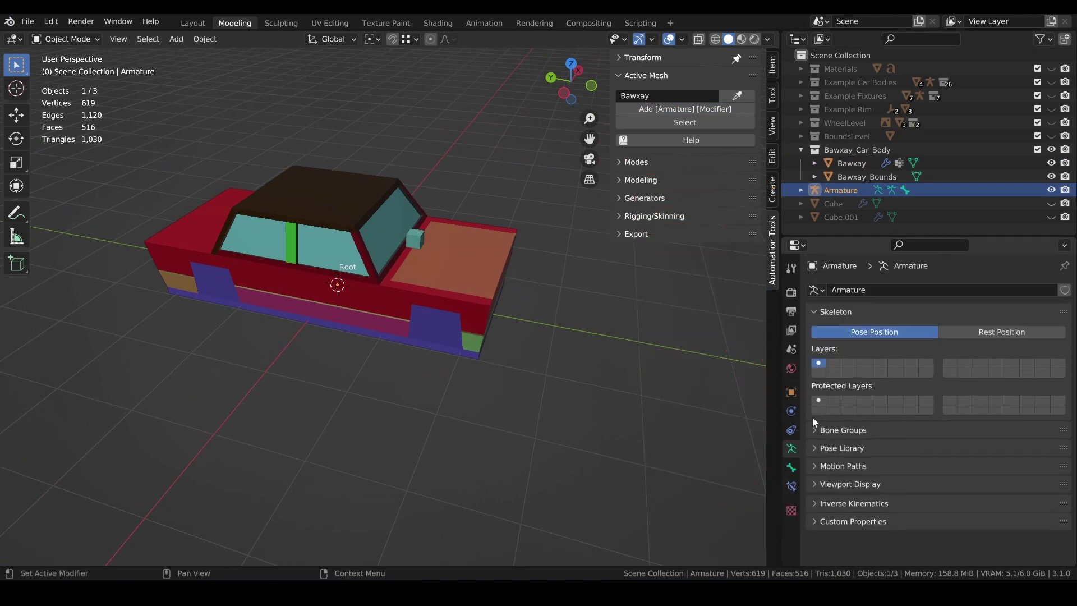
click(819, 482)
scroll(842, 456, down, 3)
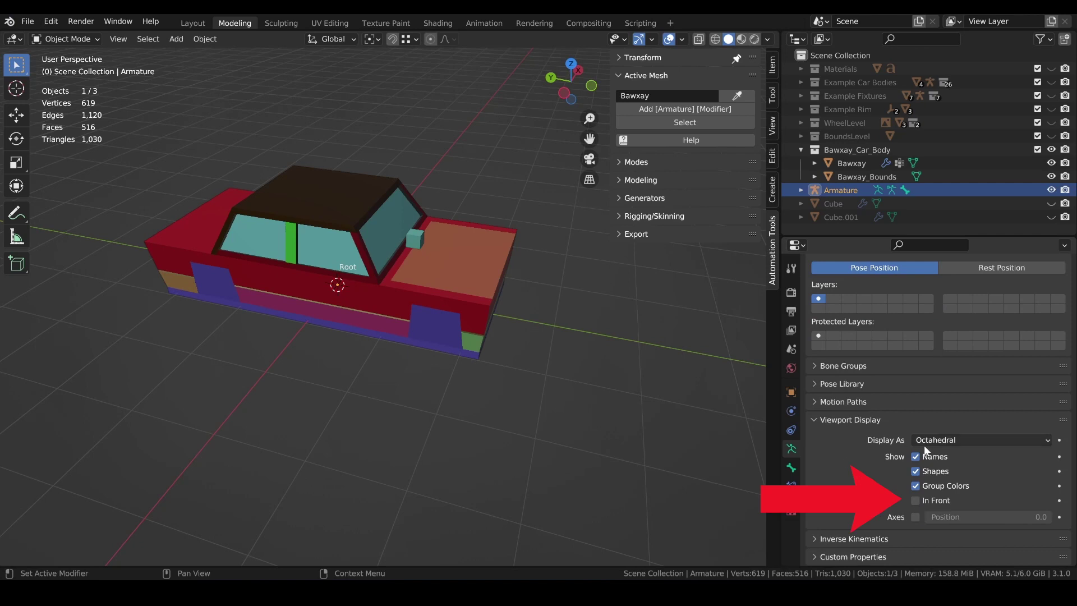
click(920, 500)
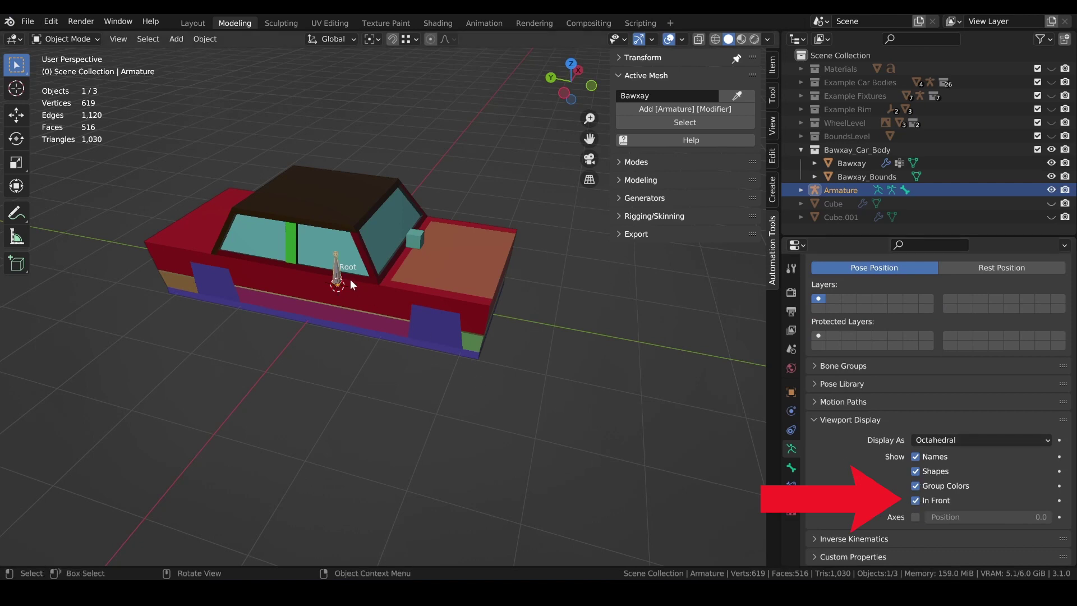
click(345, 294)
click(331, 265)
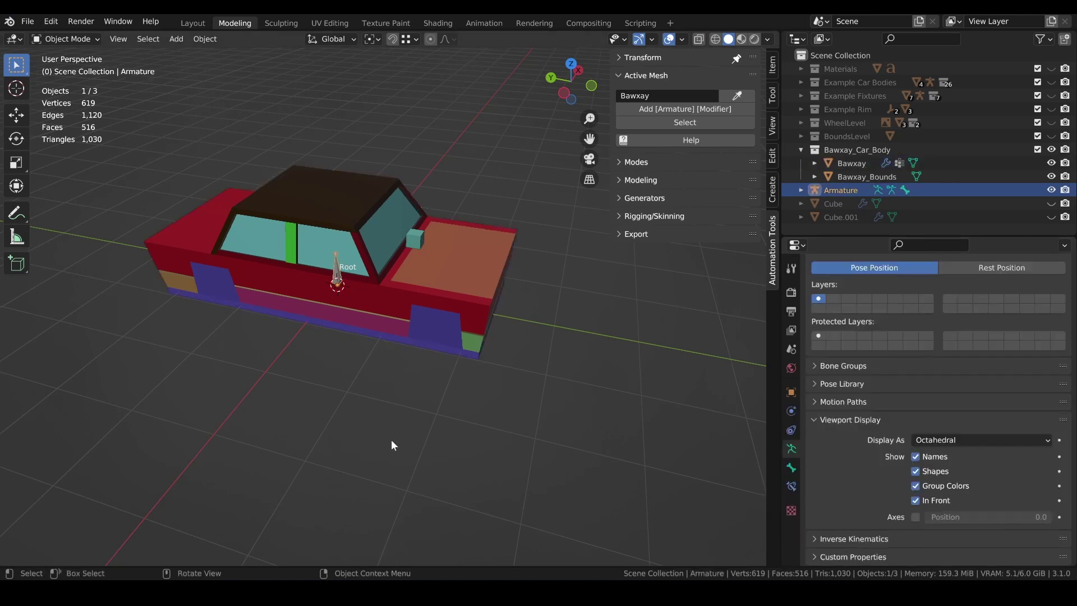
middle_drag(392, 443, 422, 502)
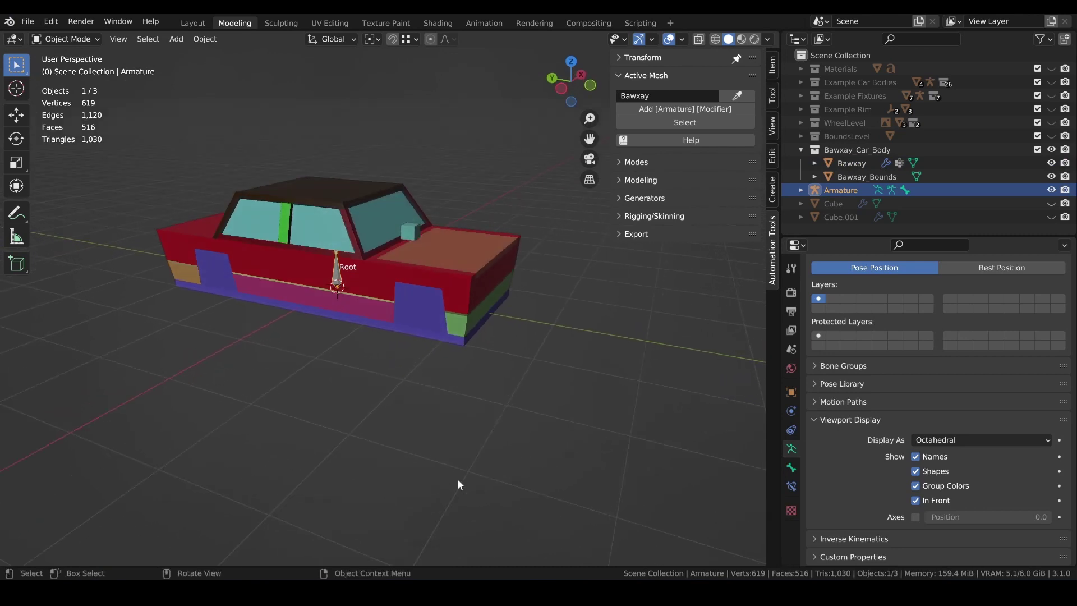
middle_drag(432, 416, 426, 421)
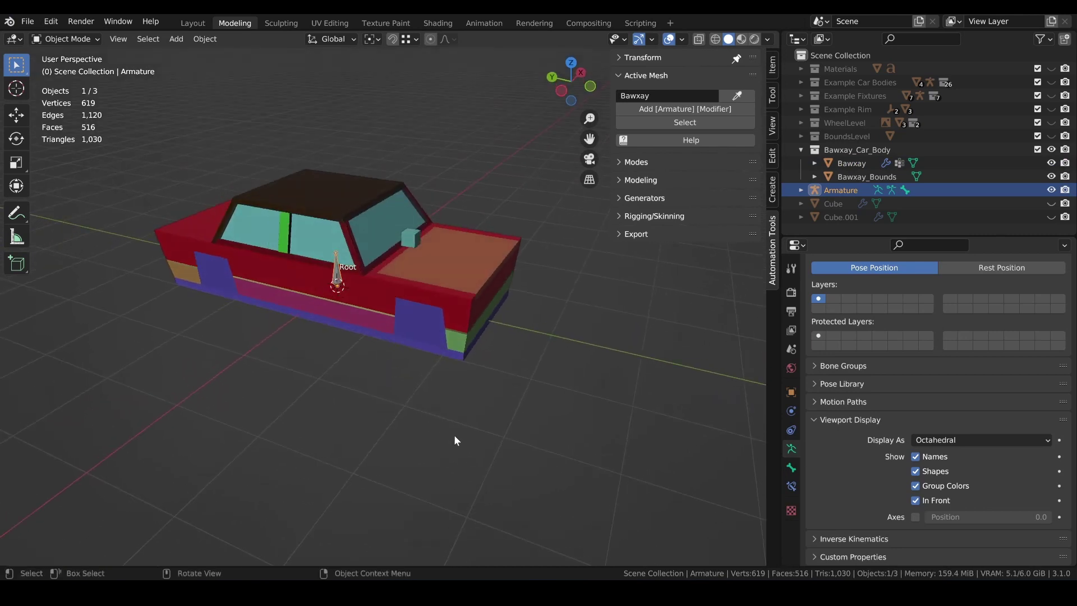
Examine Bawxay's Armature modifier, its Root vertex group and the weight of a vertex at the hood's front corner
click(886, 164)
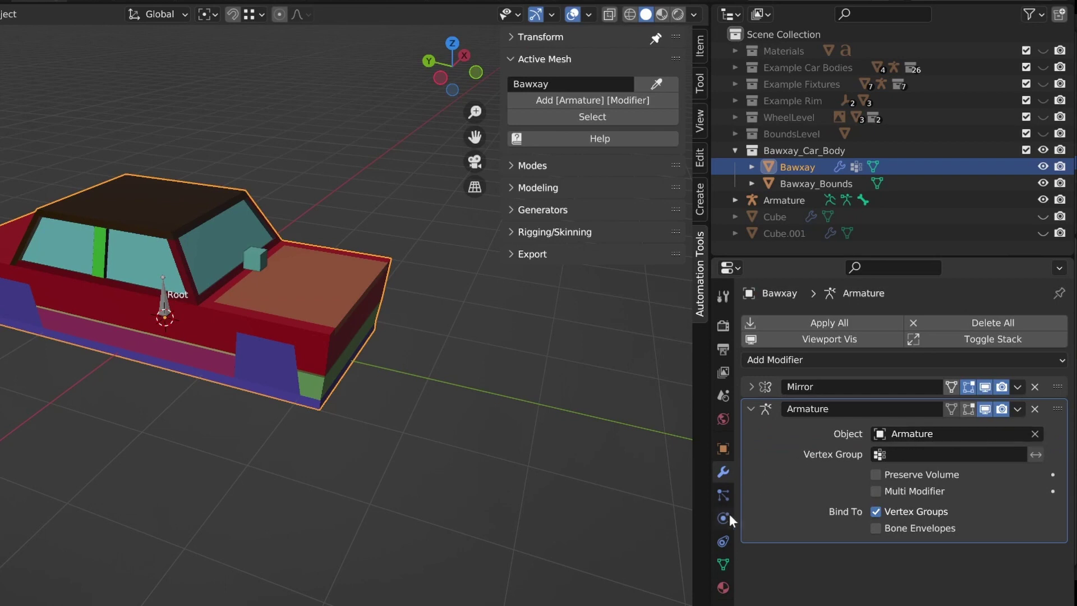
click(723, 564)
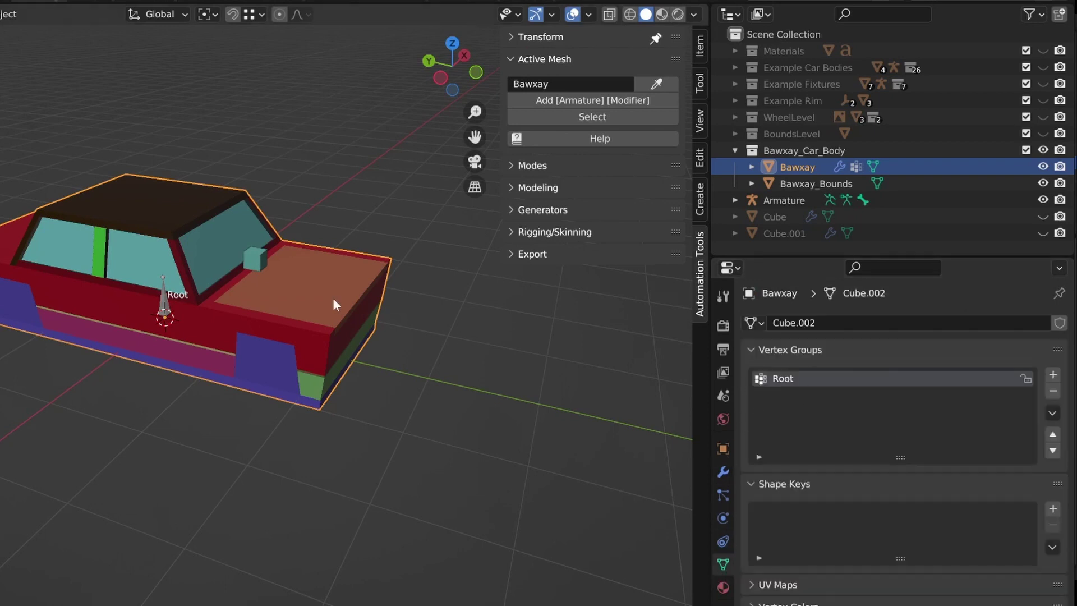
key(Tab)
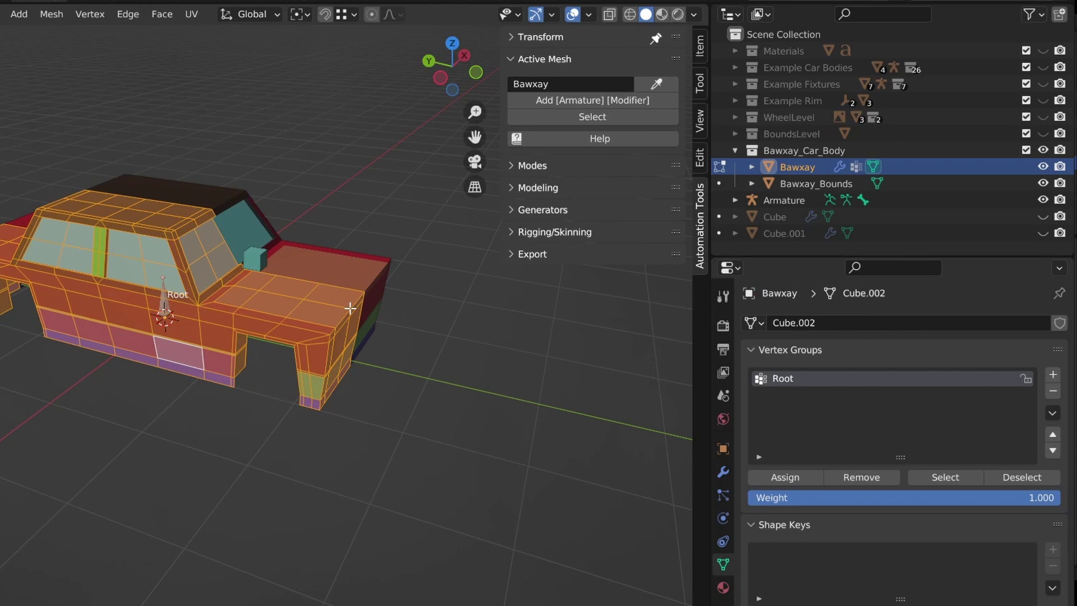
click(350, 308)
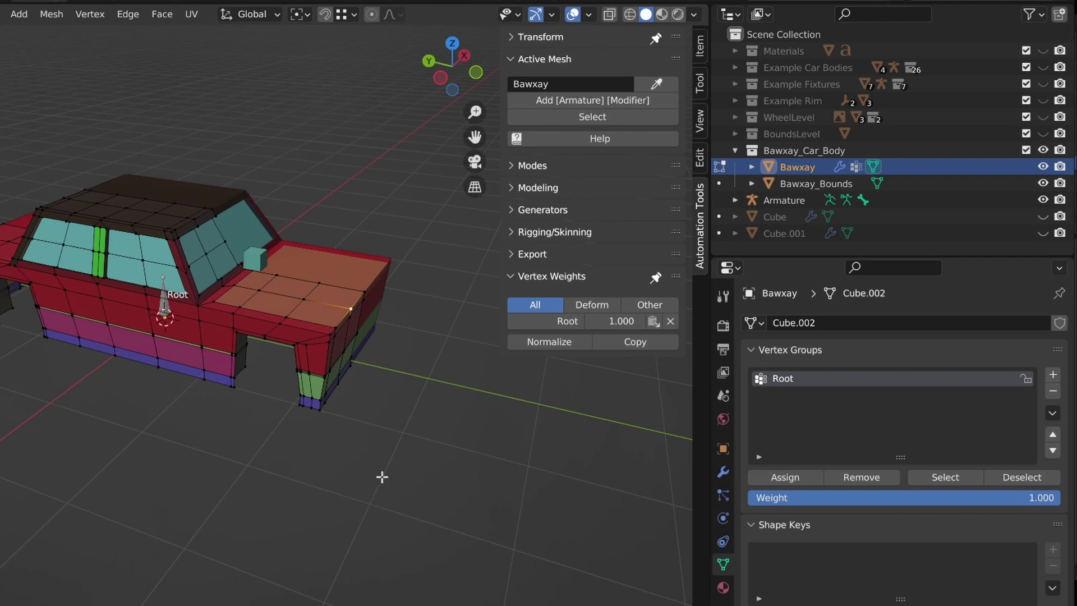
key(Tab)
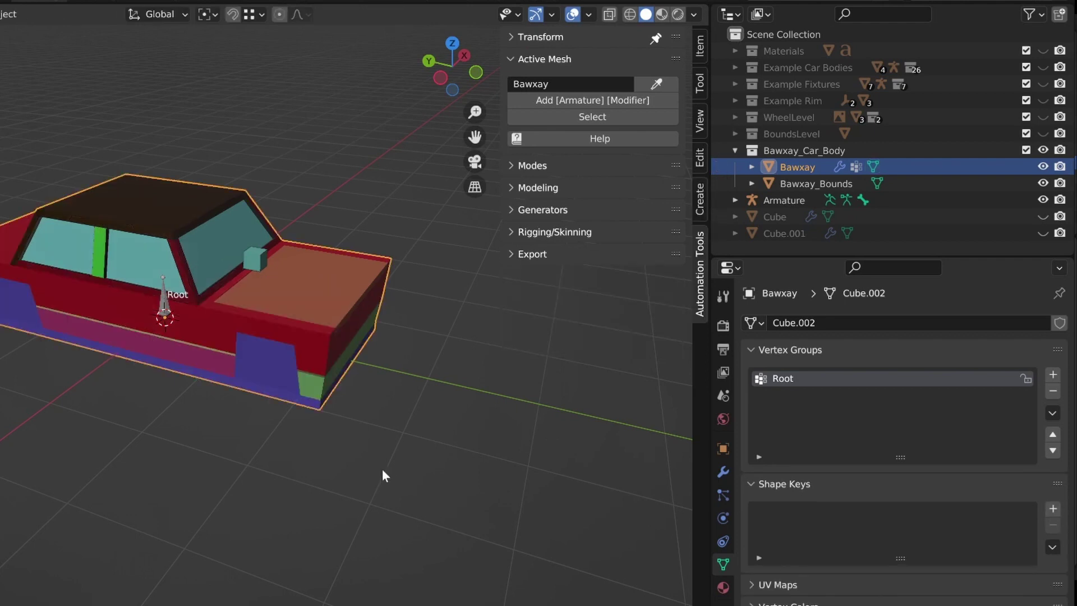
Add a predefined Front Length bone to the armature
click(511, 232)
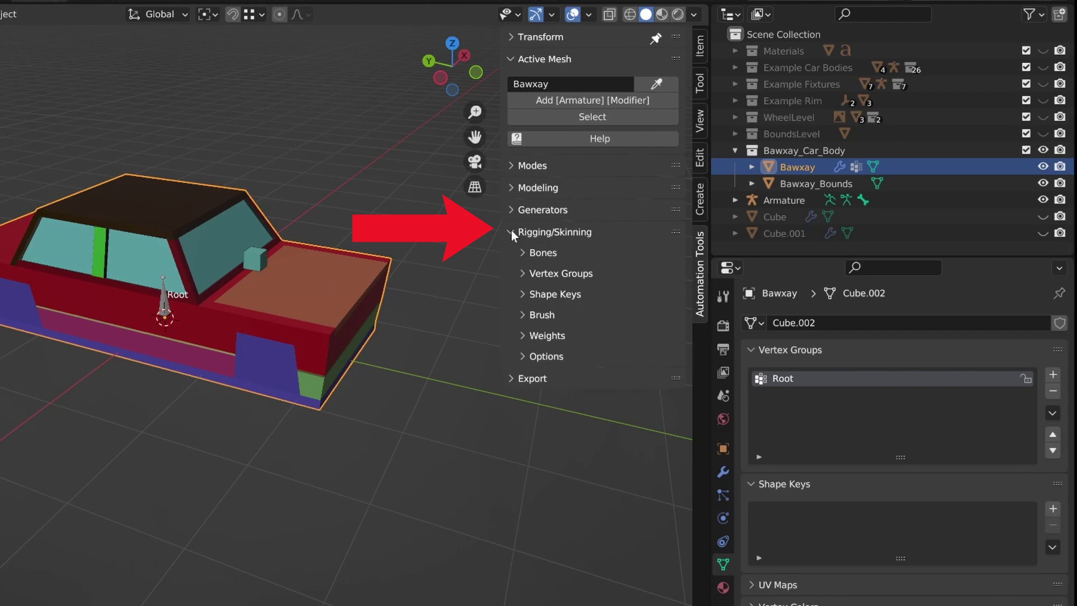
click(521, 251)
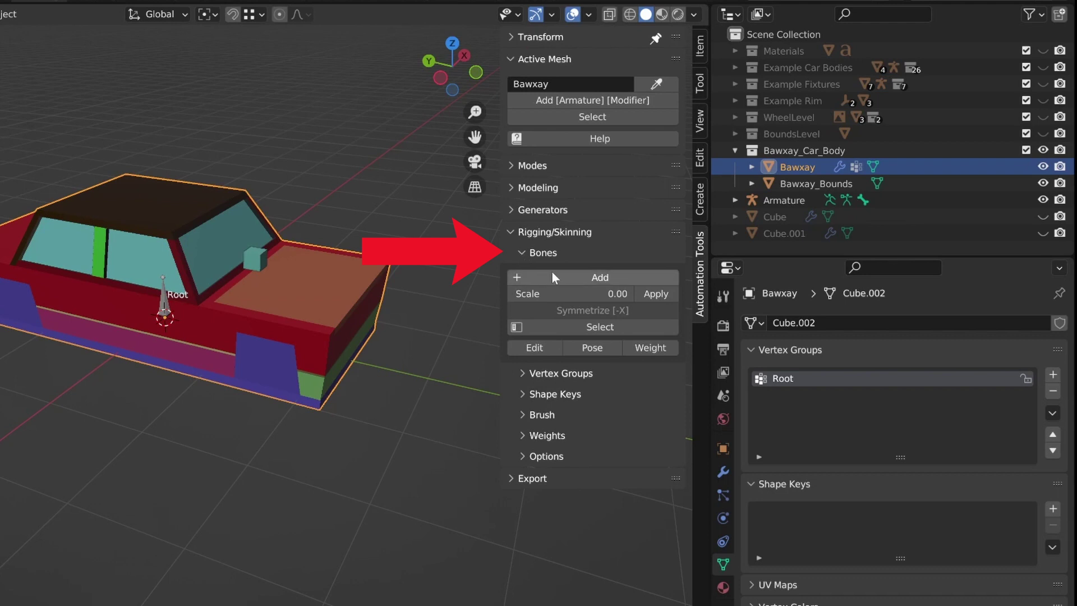
click(598, 280)
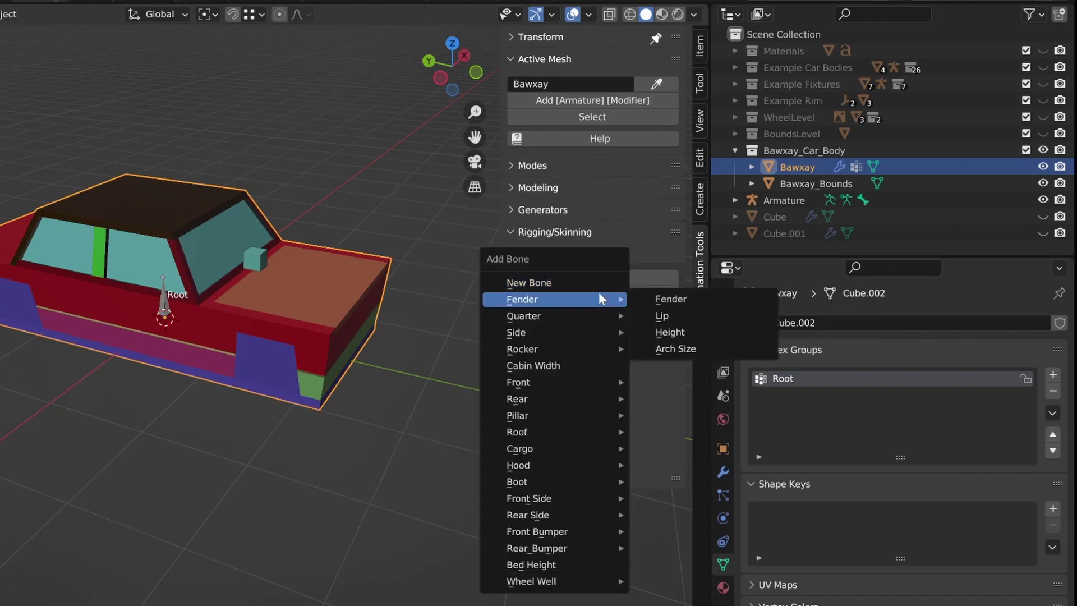
mouse_move(588, 311)
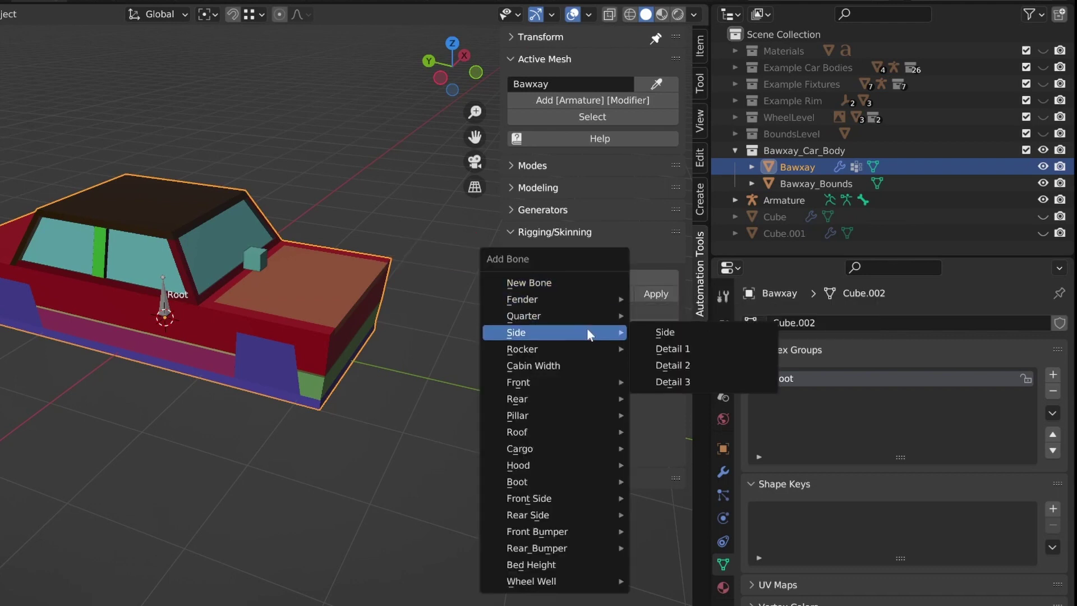
mouse_move(588, 347)
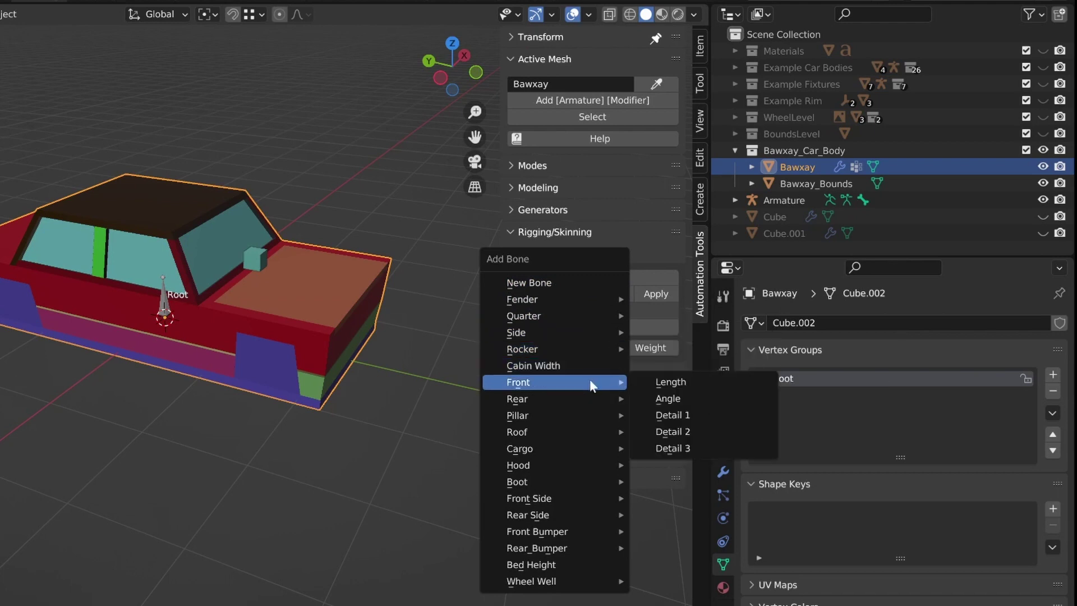
mouse_move(593, 395)
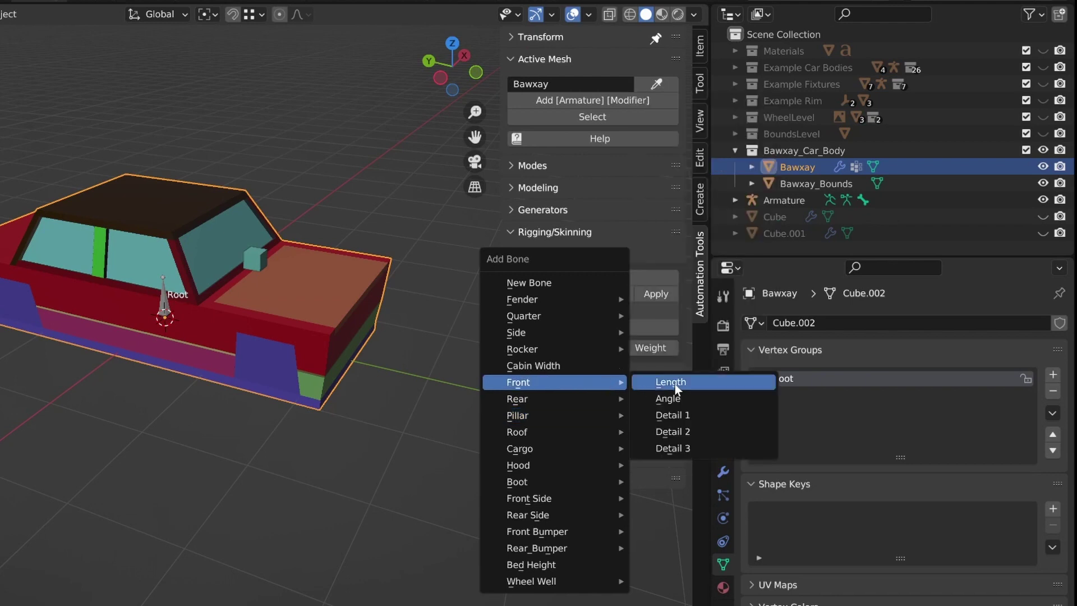
click(674, 384)
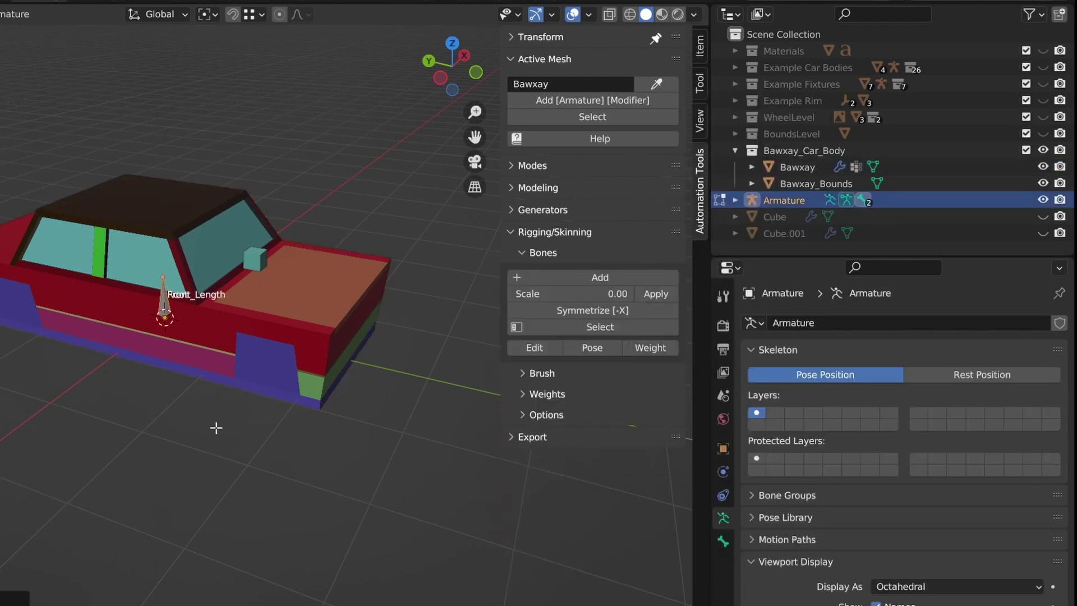
Move the Front_Length bone along the Y axis to ahead of the car's nose and return to Object Mode
key(g)
key(y)
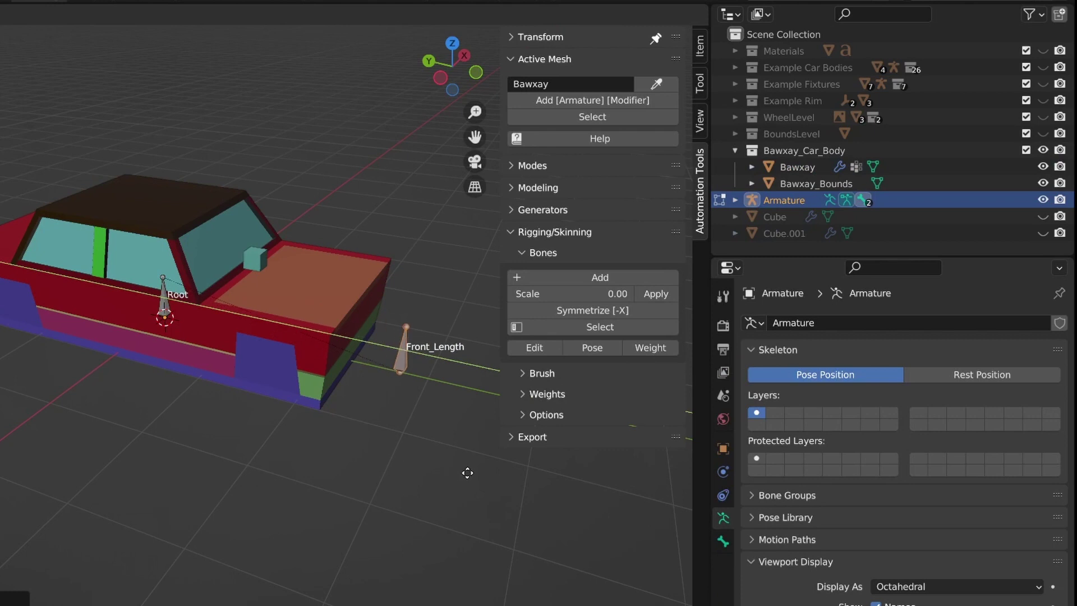
click(504, 476)
mouse_move(303, 497)
middle_down()
mouse_move(321, 499)
mouse_move(305, 480)
middle_up()
key(Tab)
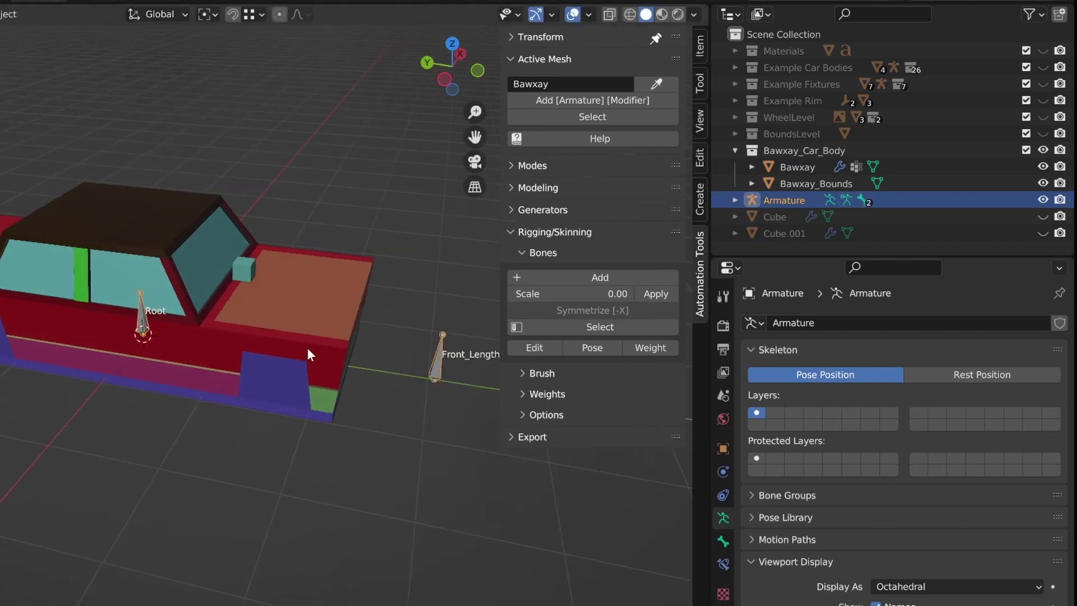
click(308, 347)
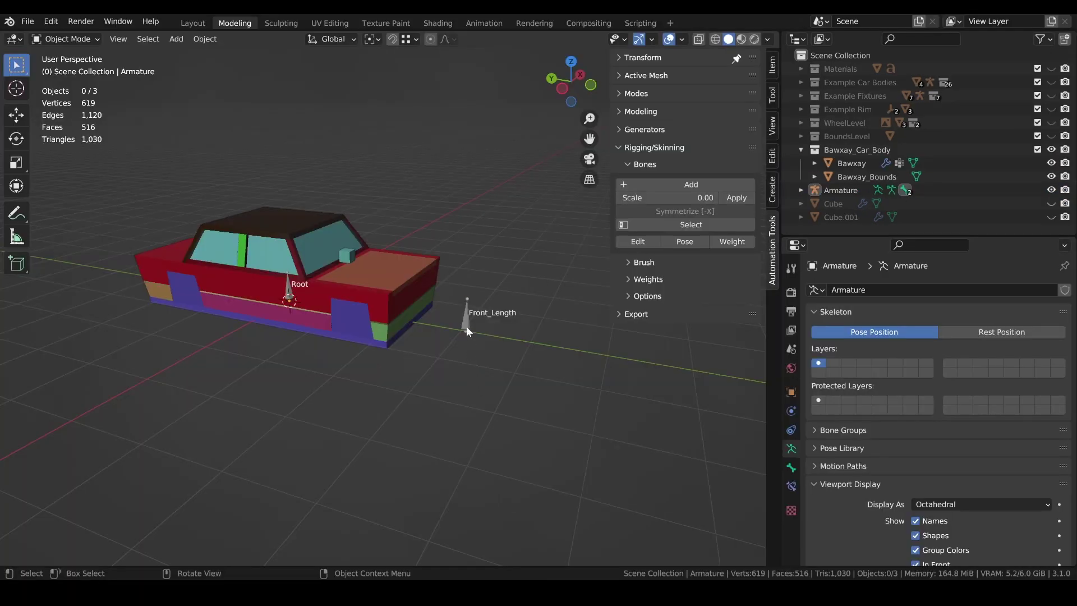
Move the Front_Length bone in Pose Mode by about -0.84 m along the Y axis
click(466, 325)
key(ctrl+Tab)
key(g)
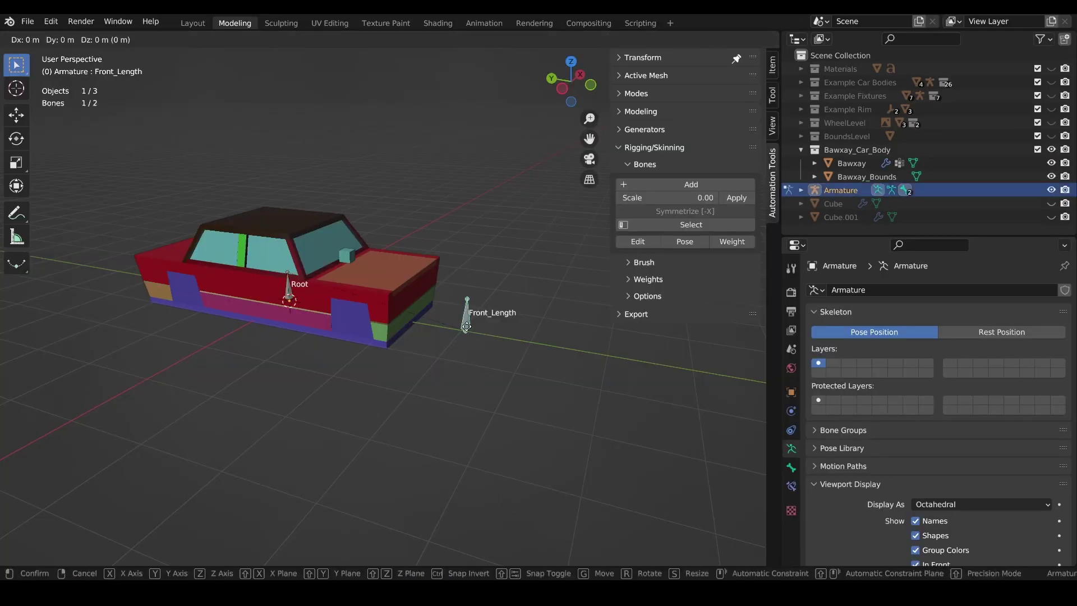
key(y)
click(586, 120)
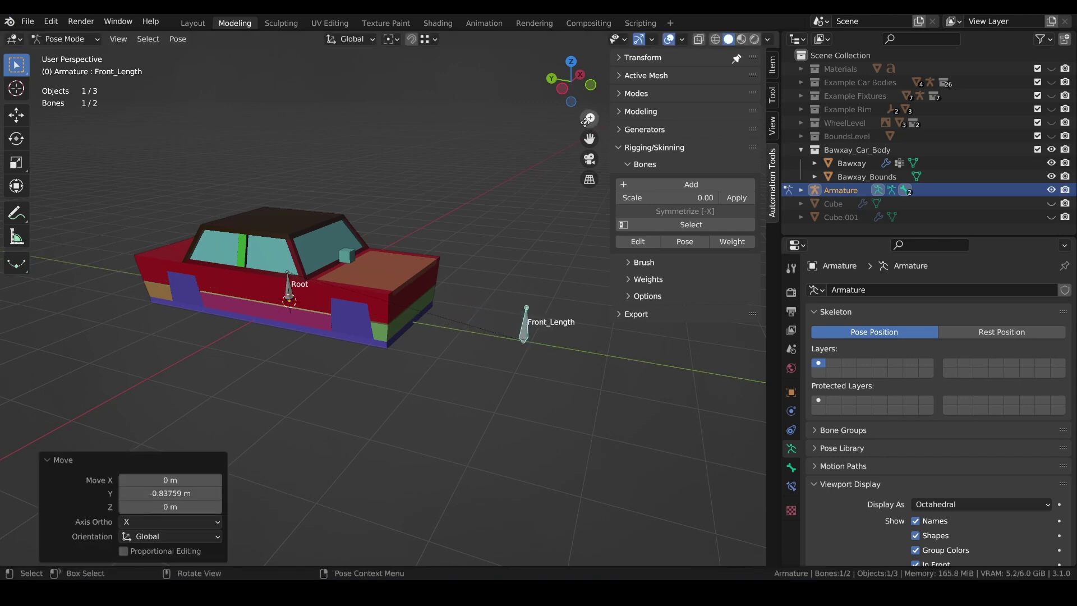
Lock the Front_Length bone's X and Y location, then try moving the bone freely
click(623, 57)
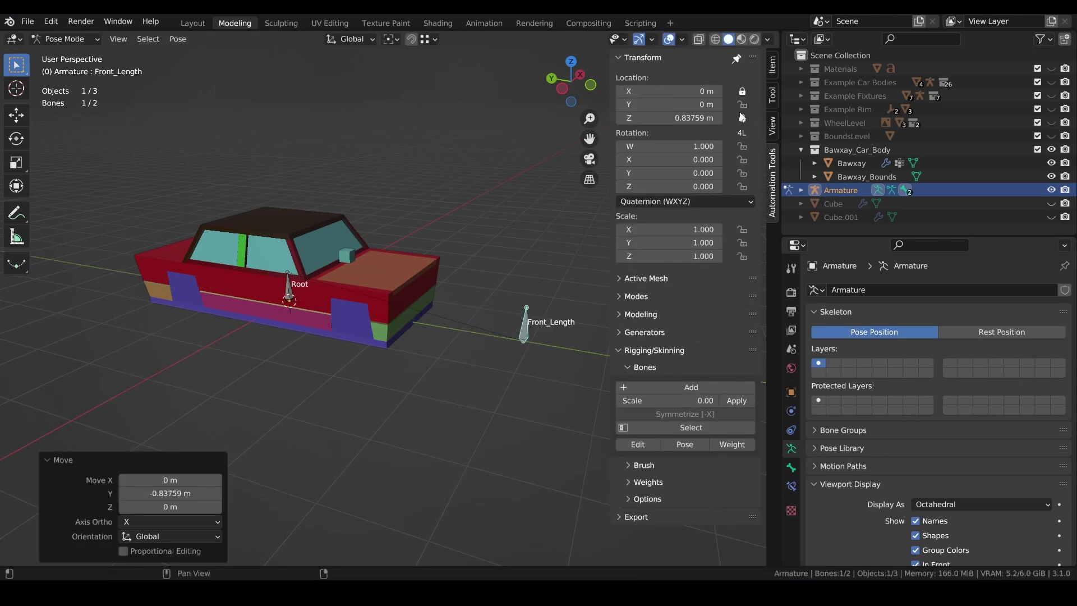
key(g)
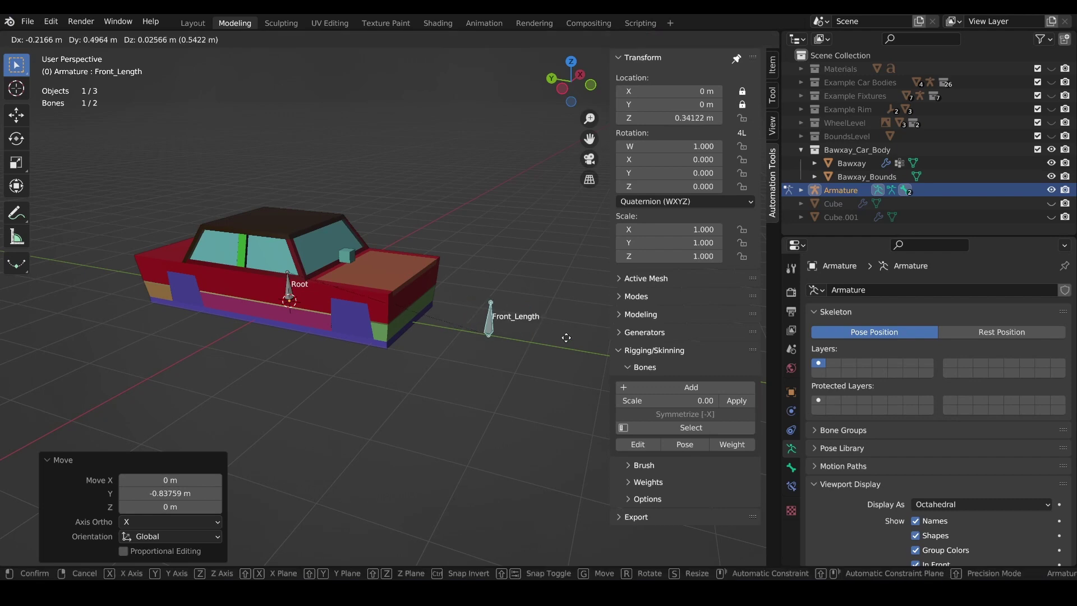
right_click(597, 330)
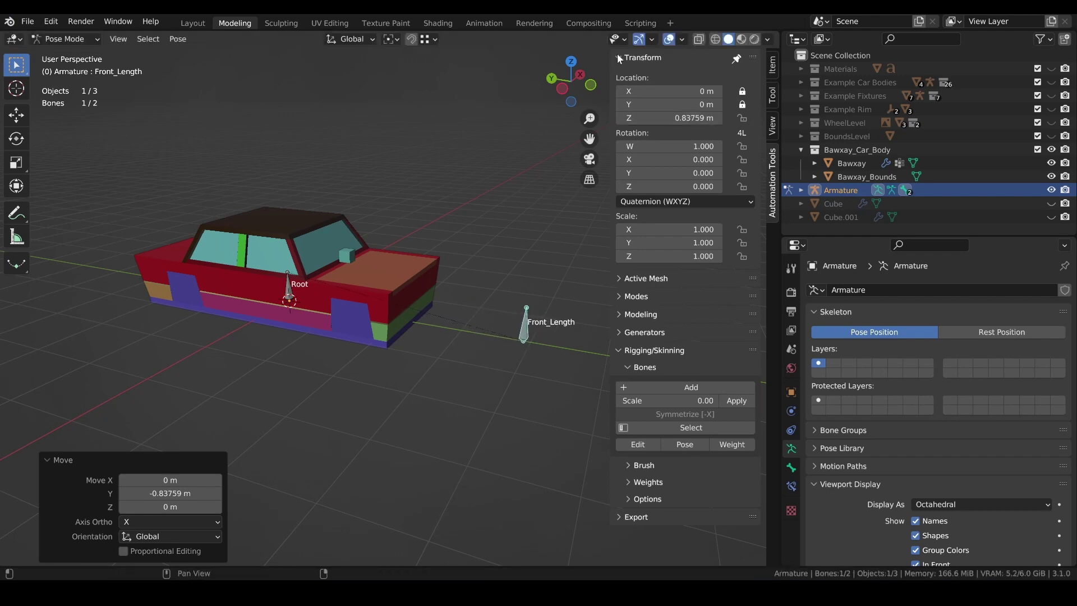
click(639, 57)
Start weight painting Bawxay's Front_Length group with the add-on's Add brush
middle_drag(515, 376, 521, 369)
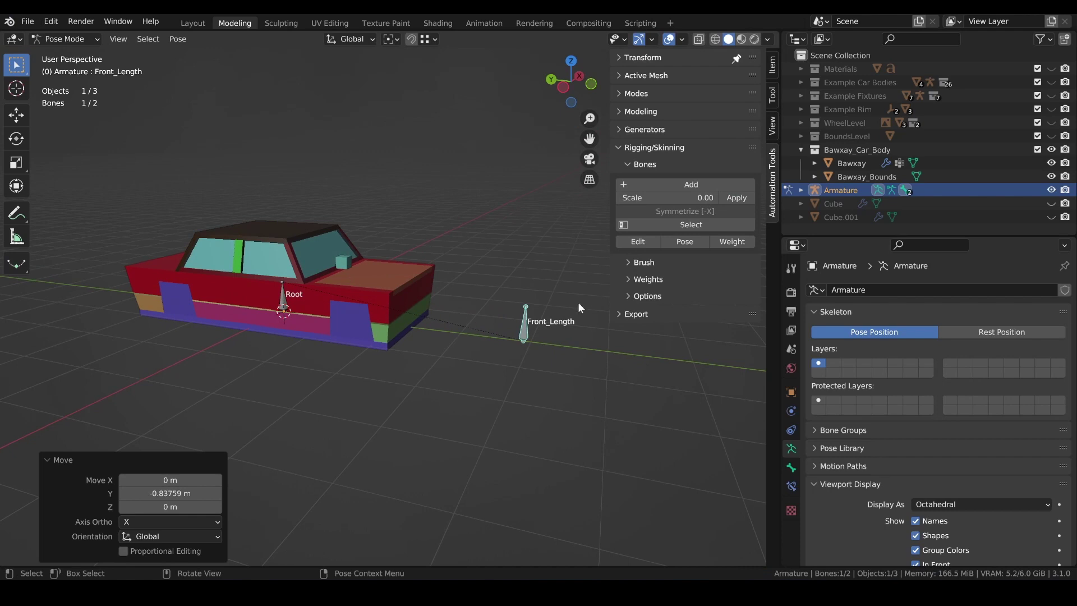
click(630, 261)
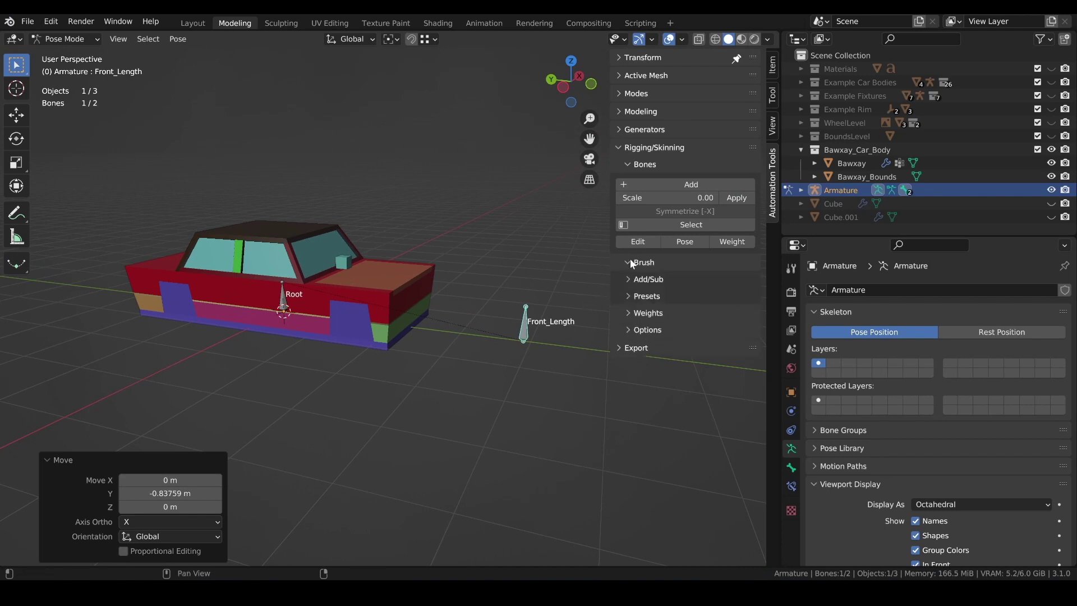
click(630, 278)
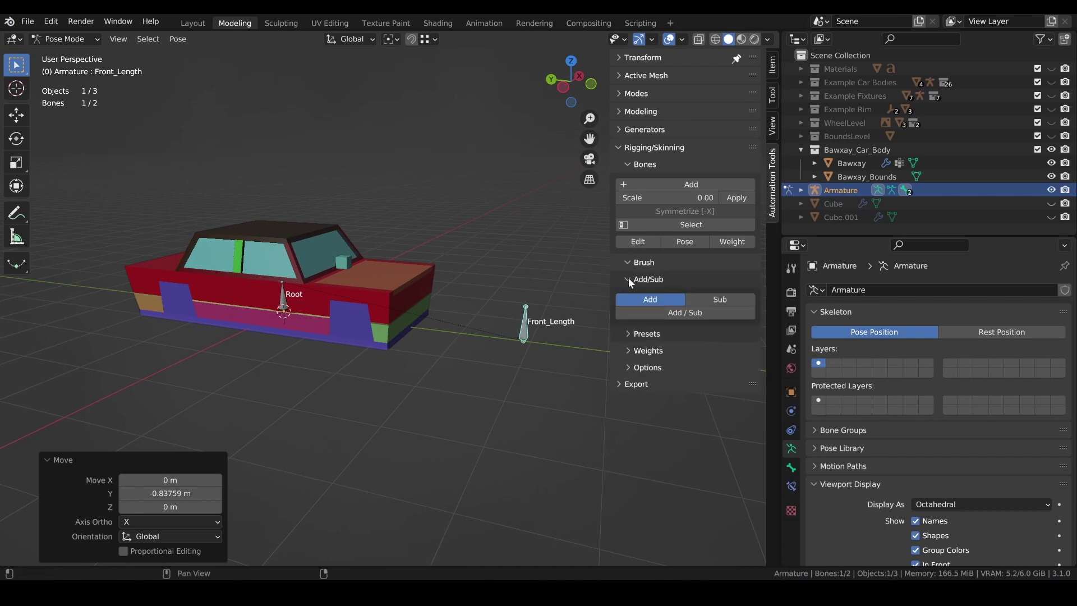
click(658, 298)
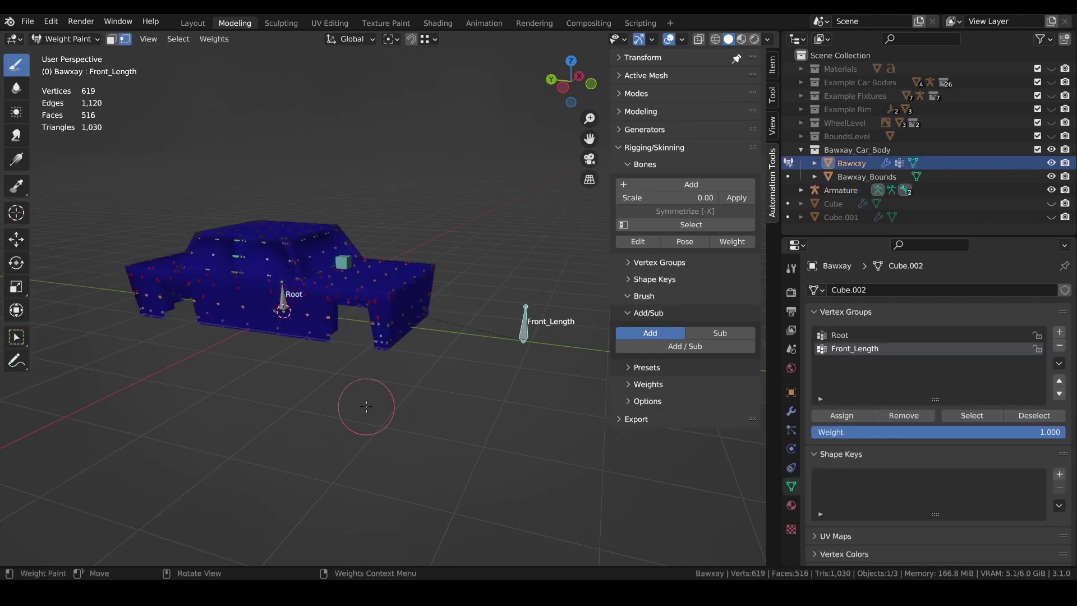
Set the add-on's skin weight value to 0.20
click(633, 384)
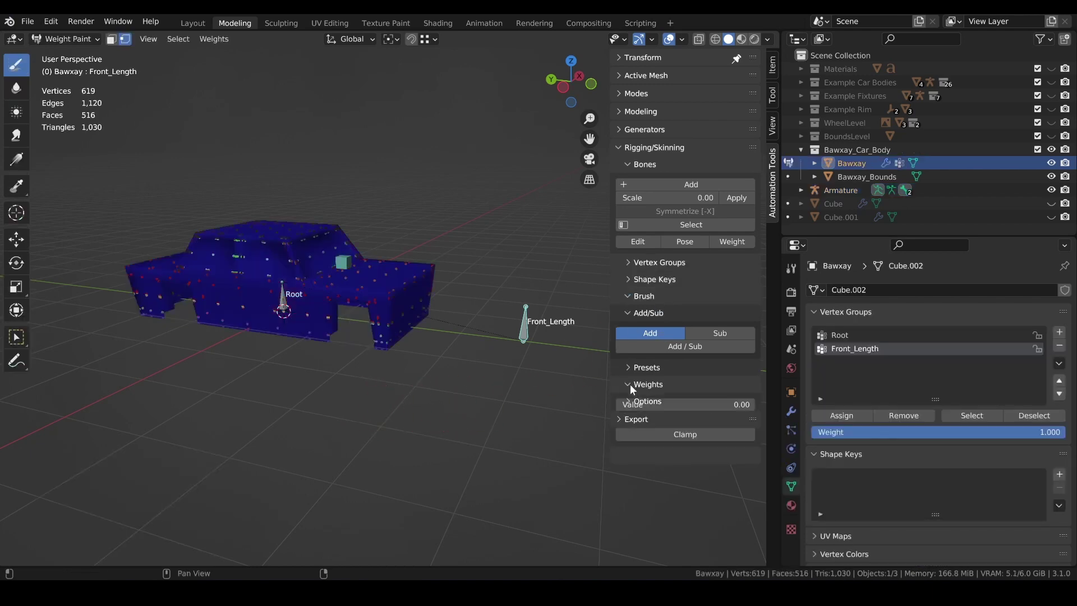
click(681, 406)
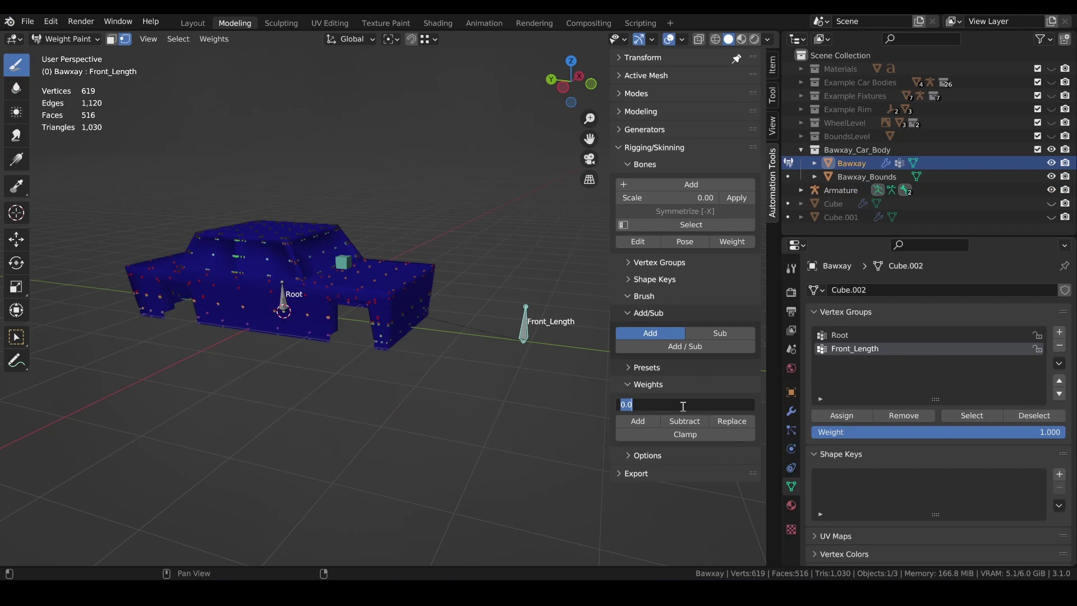
key(BackSpace)
key(Return)
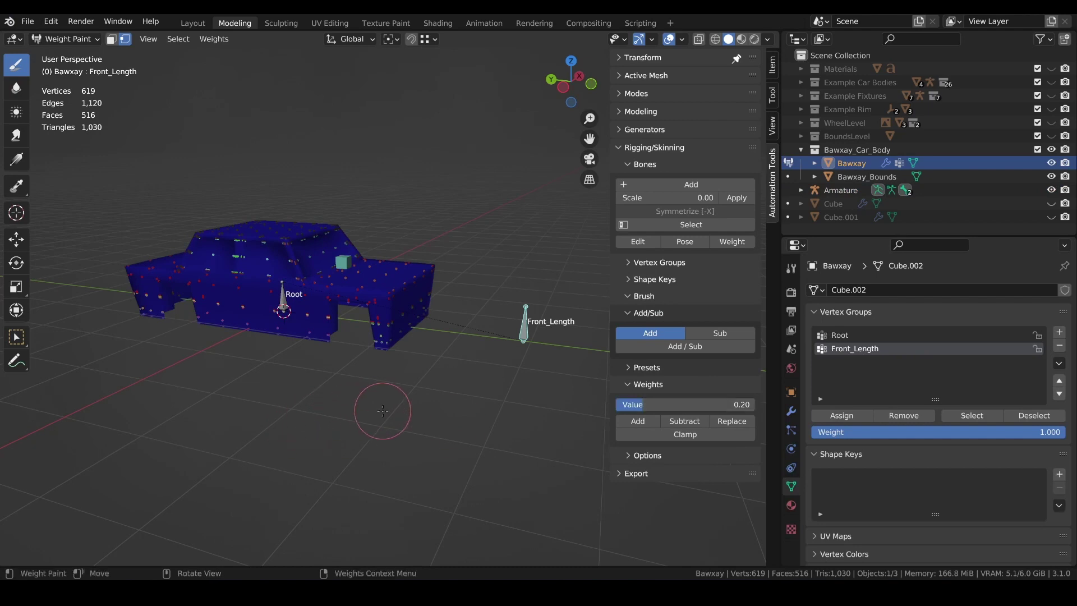
Select the vertices across the car's front face in Edit Mode with a filled shortest path and turn on X-ray
key(Tab)
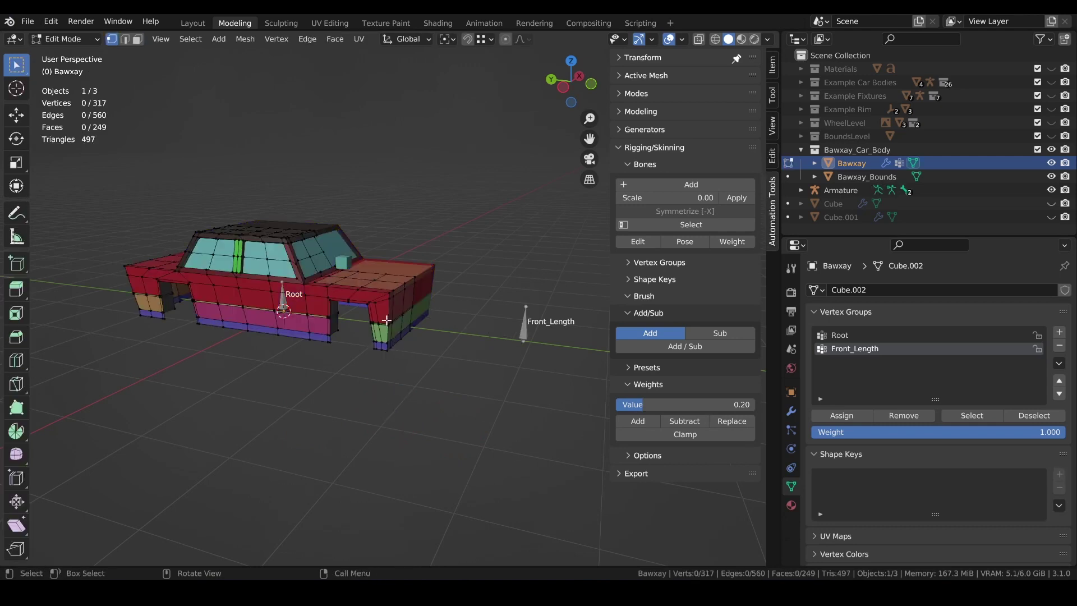
click(392, 295)
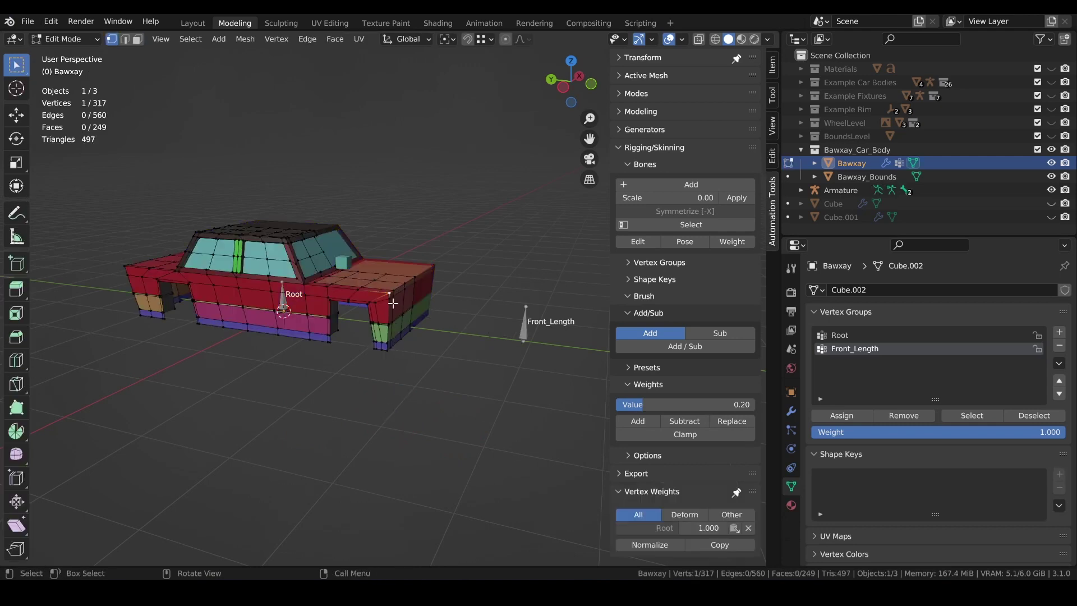
ctrl+shift+click(416, 333)
key(ctrl+KP_3)
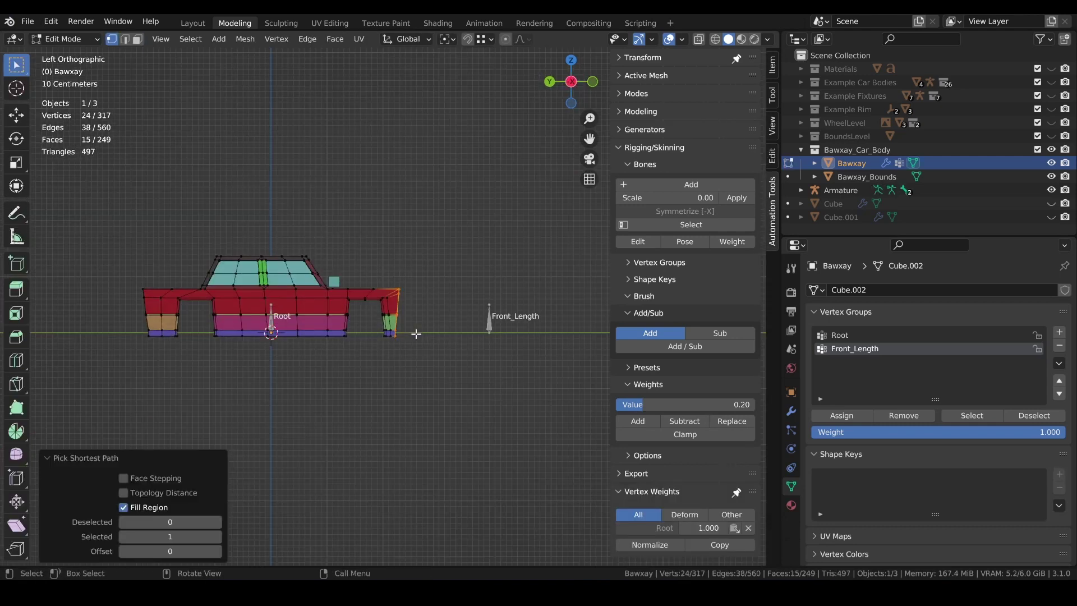
key(alt+z)
scroll(404, 365, up, 3)
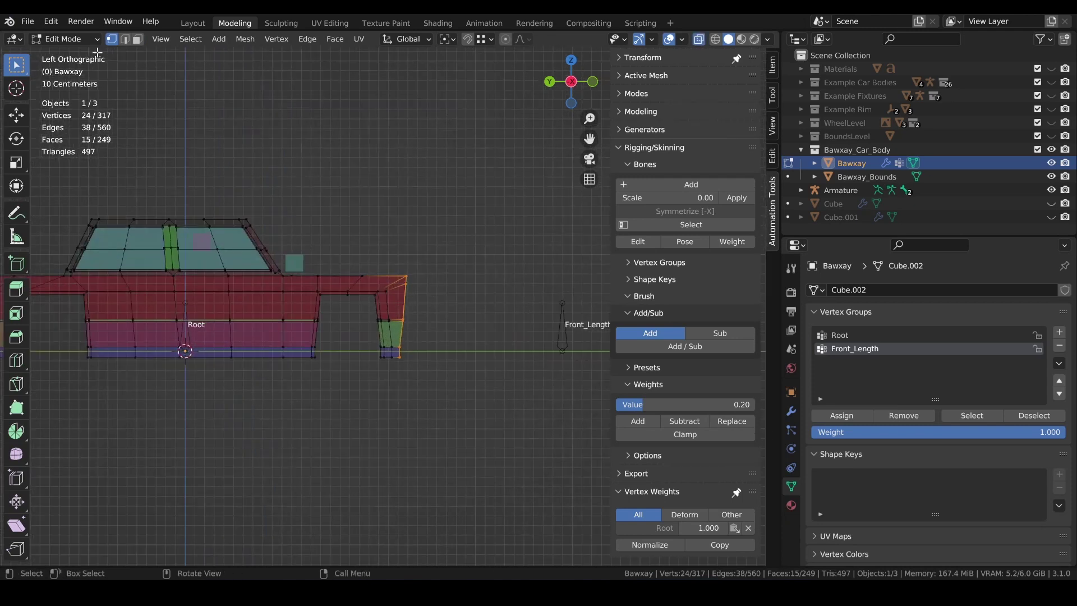
Paint a 0.200 Front_Length weight onto the selected nose vertices with the Add-blend Draw brush and check their weights in Edit Mode
click(97, 40)
click(79, 101)
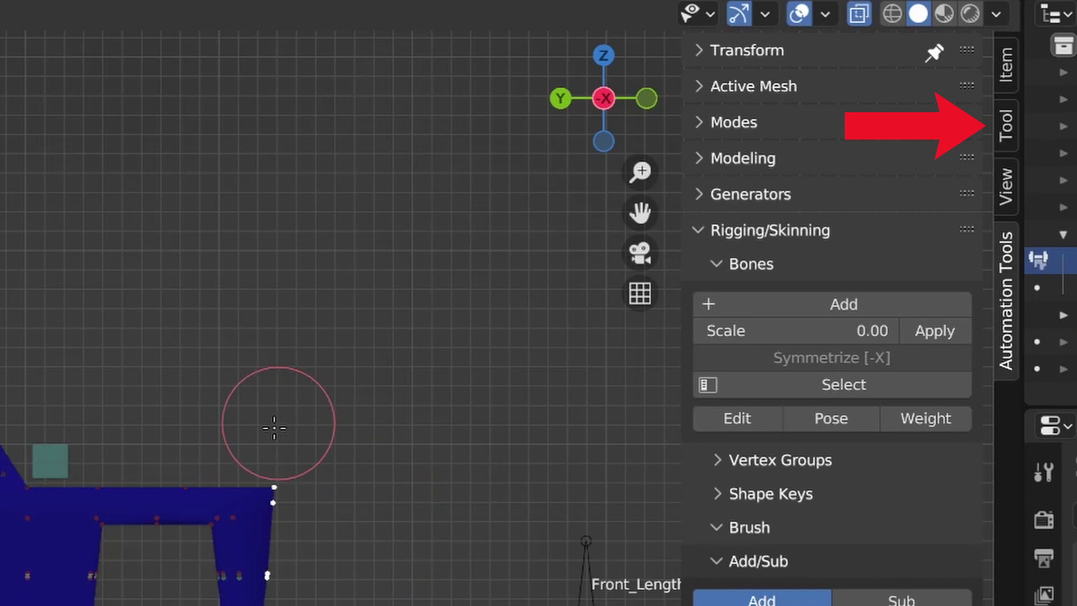
click(1004, 123)
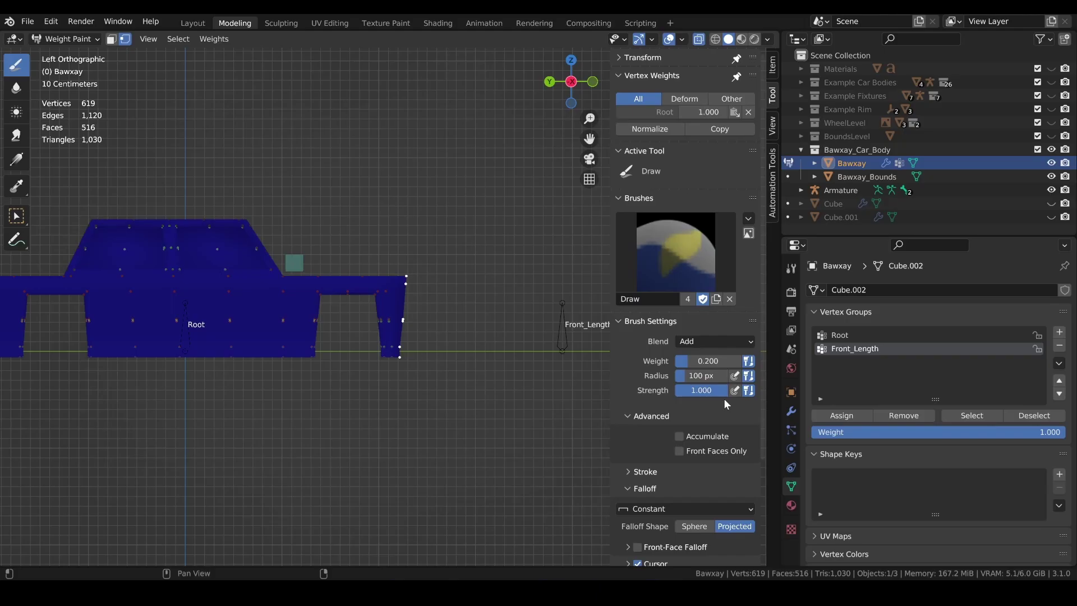
scroll(632, 400, down, 4)
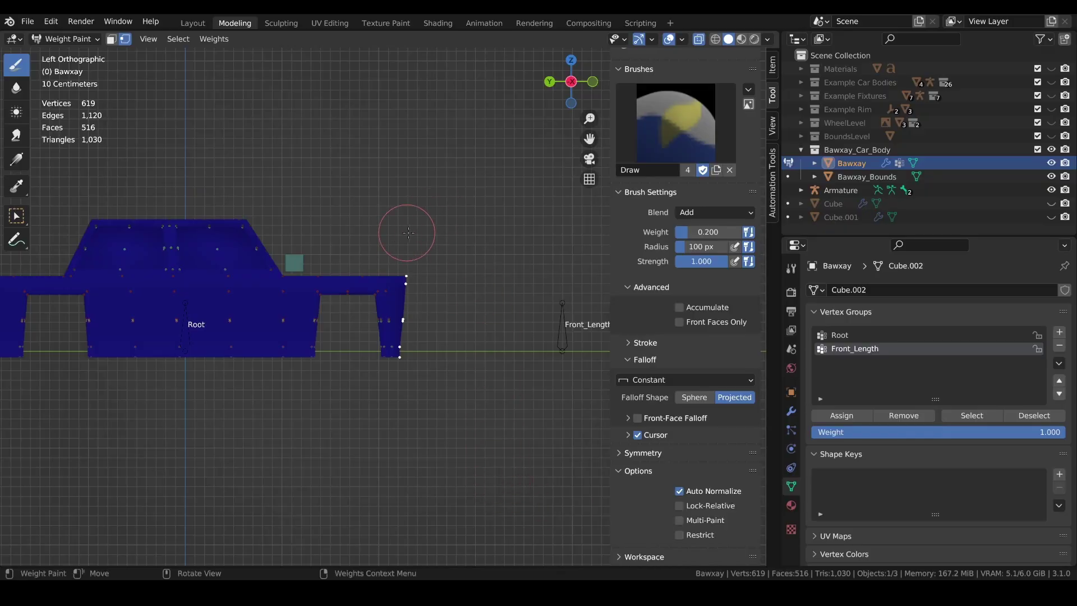
drag(408, 227, 399, 331)
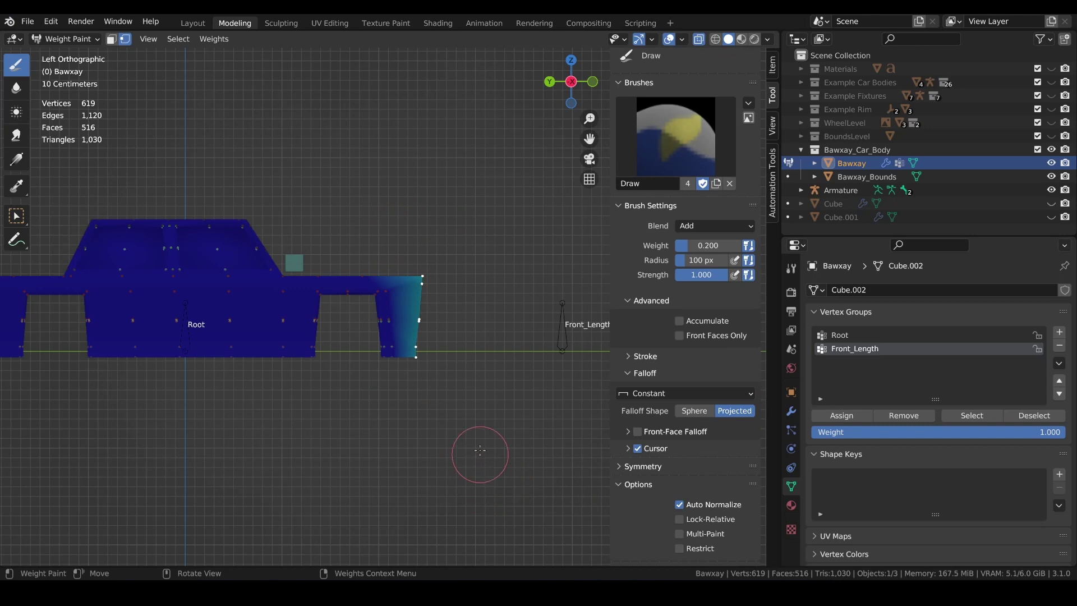
middle_drag(476, 432, 442, 457)
scroll(442, 456, down, 5)
key(Tab)
scroll(459, 415, down, 1)
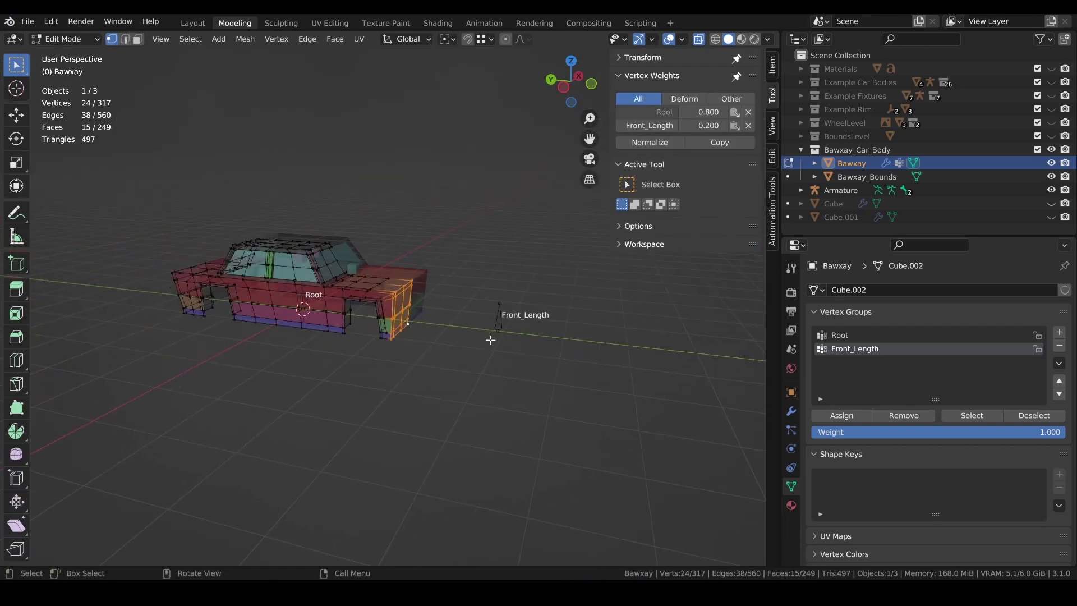
key(Tab)
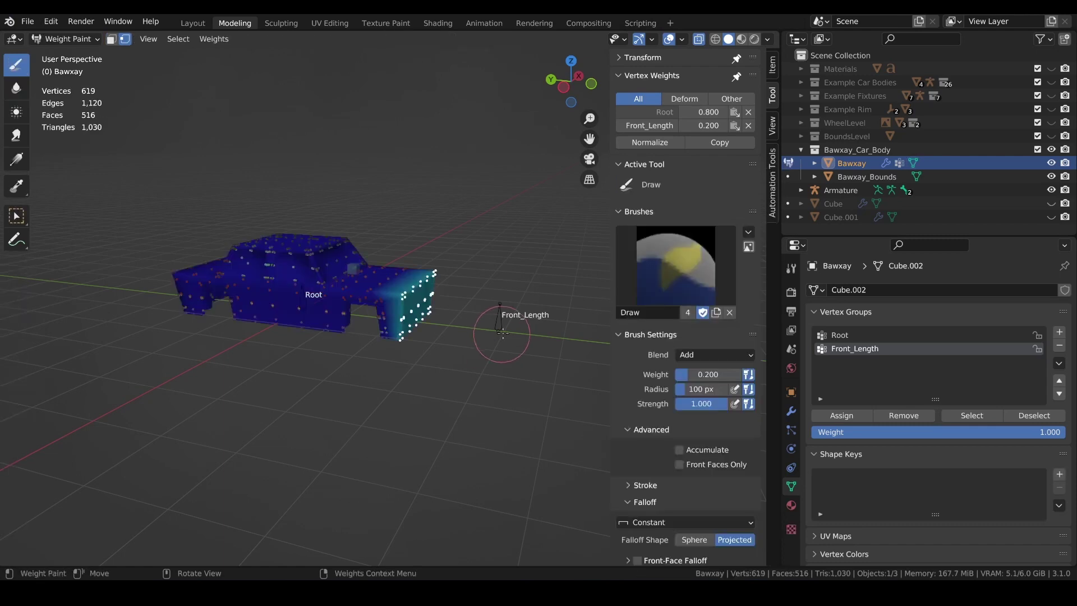
Test the nose deformation by moving the Front_Length bone along the Y axis in Pose Mode with X-ray off
click(68, 40)
click(72, 51)
click(500, 324)
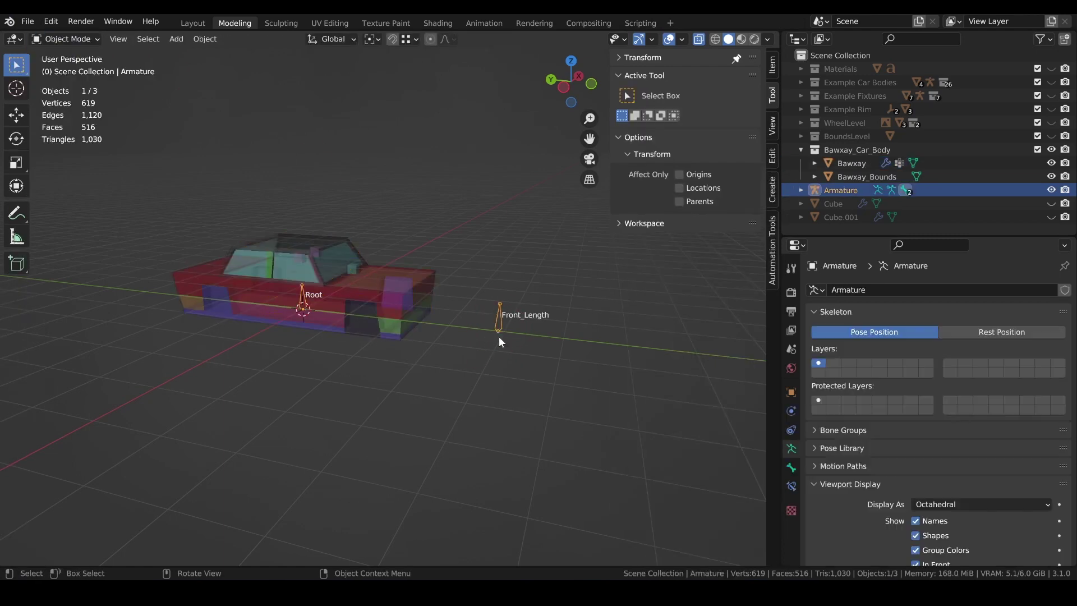
key(ctrl+Tab)
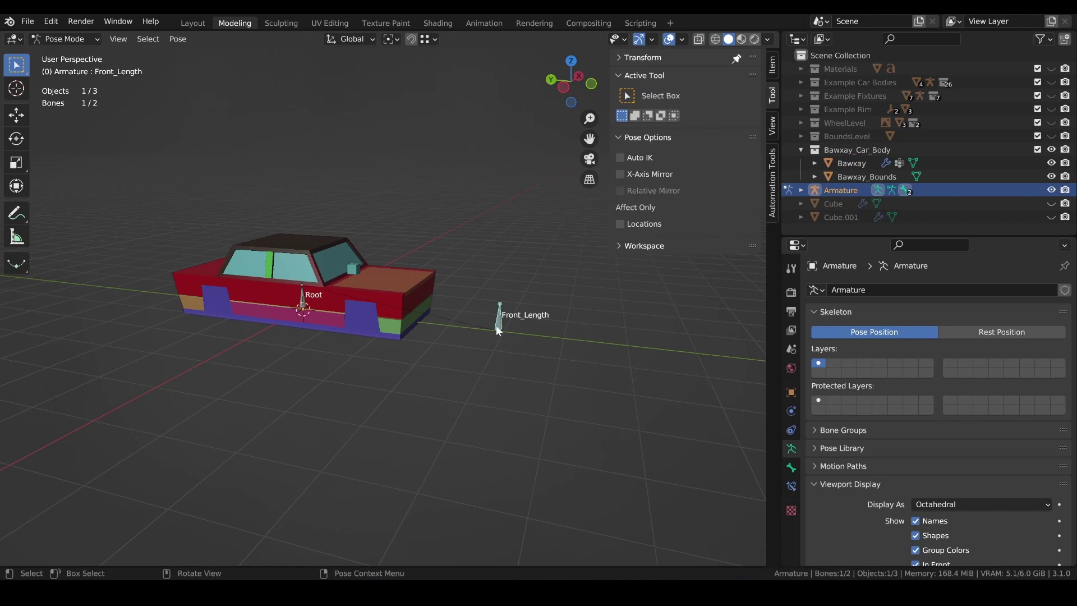
key(g)
key(y)
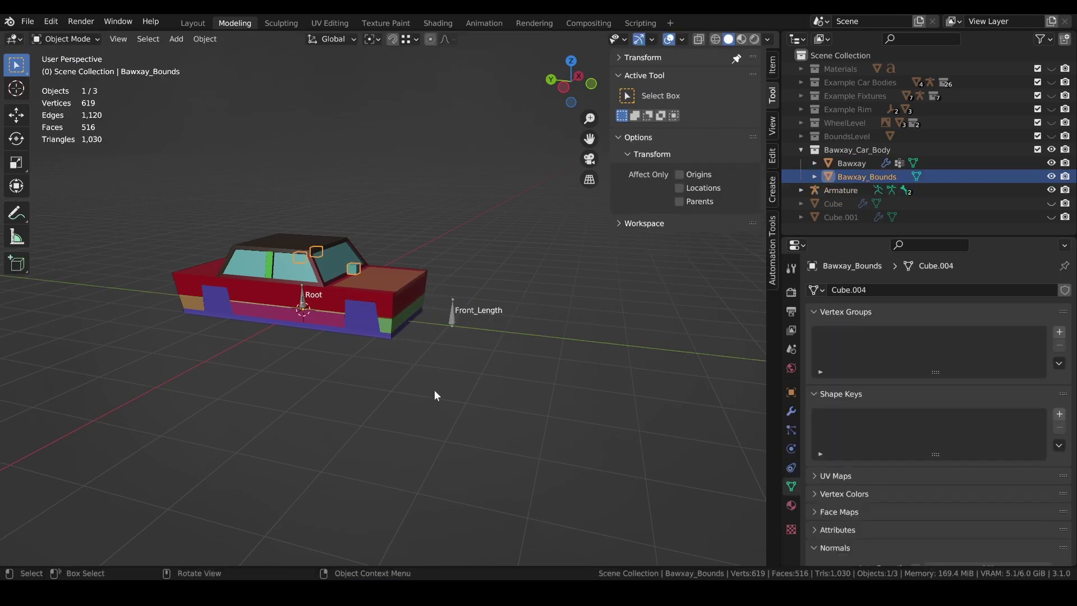
Try to move the Bawxay_Bounds object freely in Object Mode
key(g)
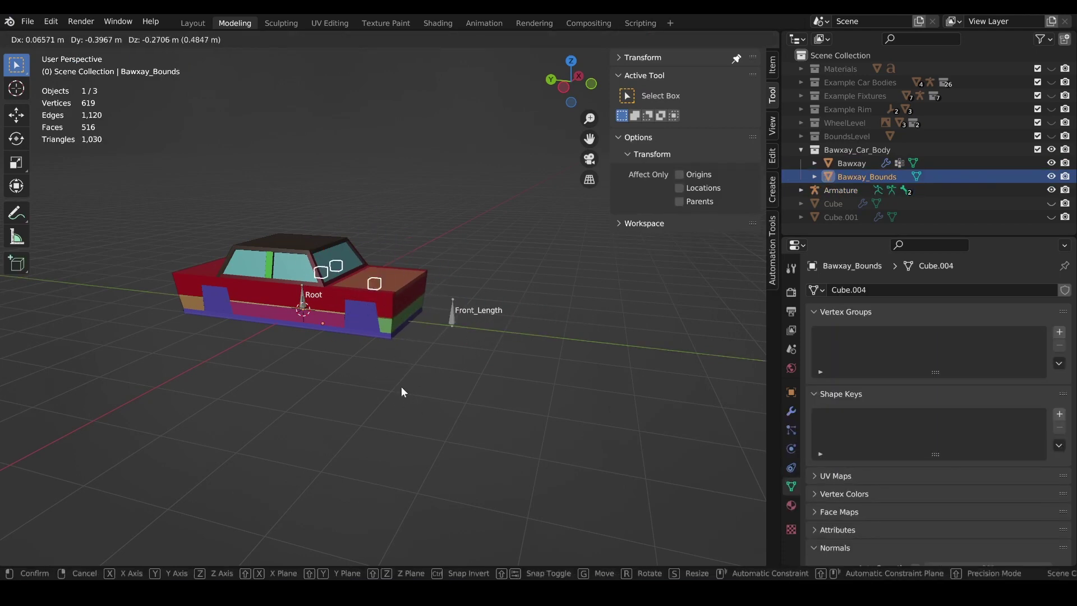
click(406, 409)
click(408, 425)
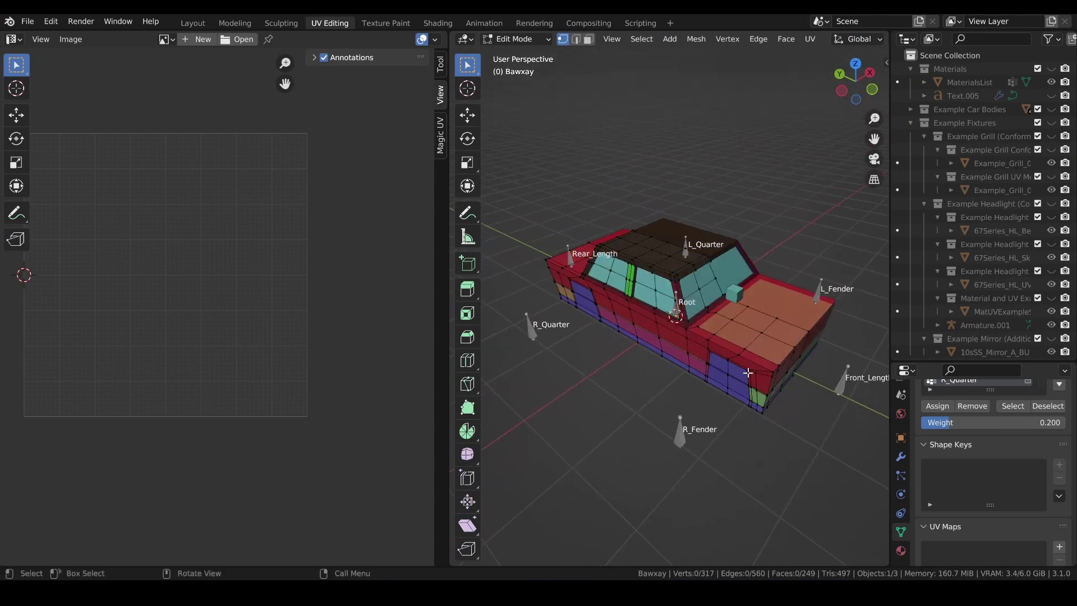
Hide Bawxay's wheel-opening covers and inner underside faces, selecting them as linked faces delimited by seams
mouse_move(761, 344)
middle_down()
mouse_move(680, 365)
mouse_move(615, 355)
mouse_move(680, 399)
mouse_move(784, 369)
mouse_move(748, 338)
middle_up()
key(3)
key(l)
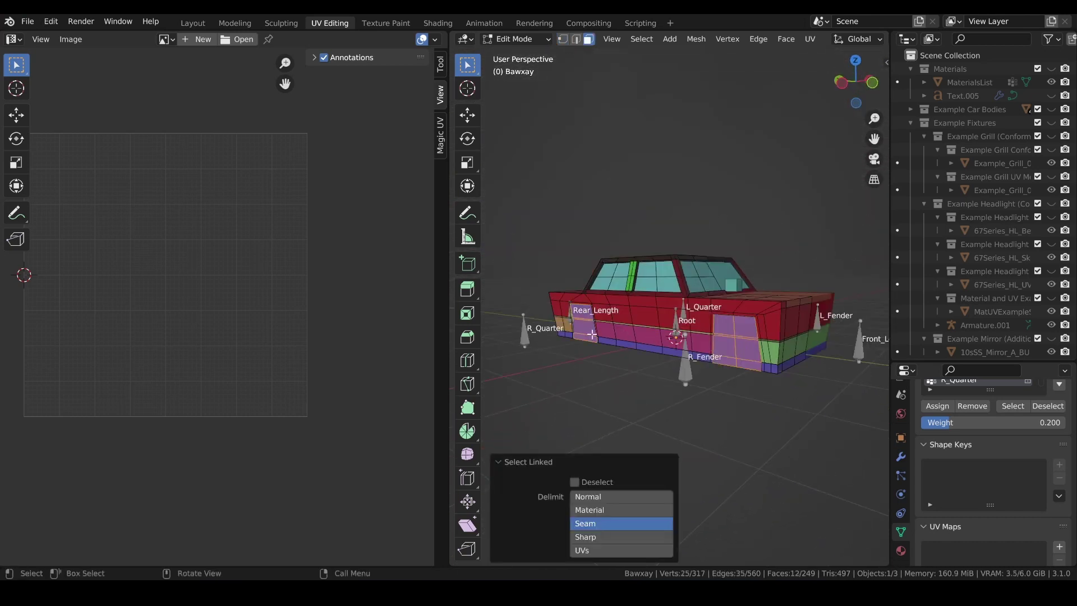
middle_drag(603, 334, 706, 316)
key(l)
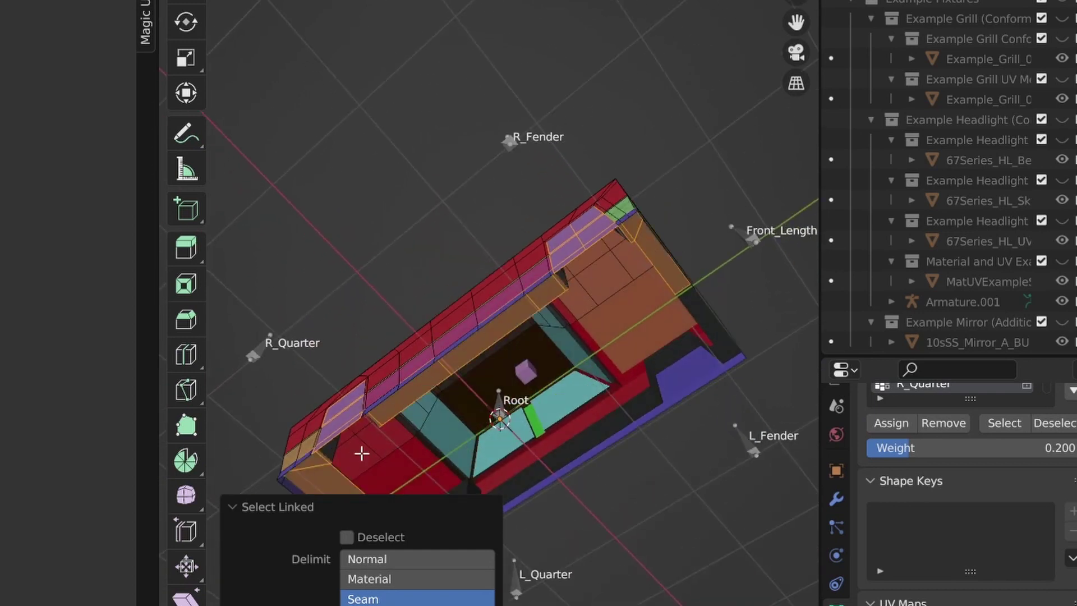
middle_drag(360, 449, 483, 477)
click(644, 543)
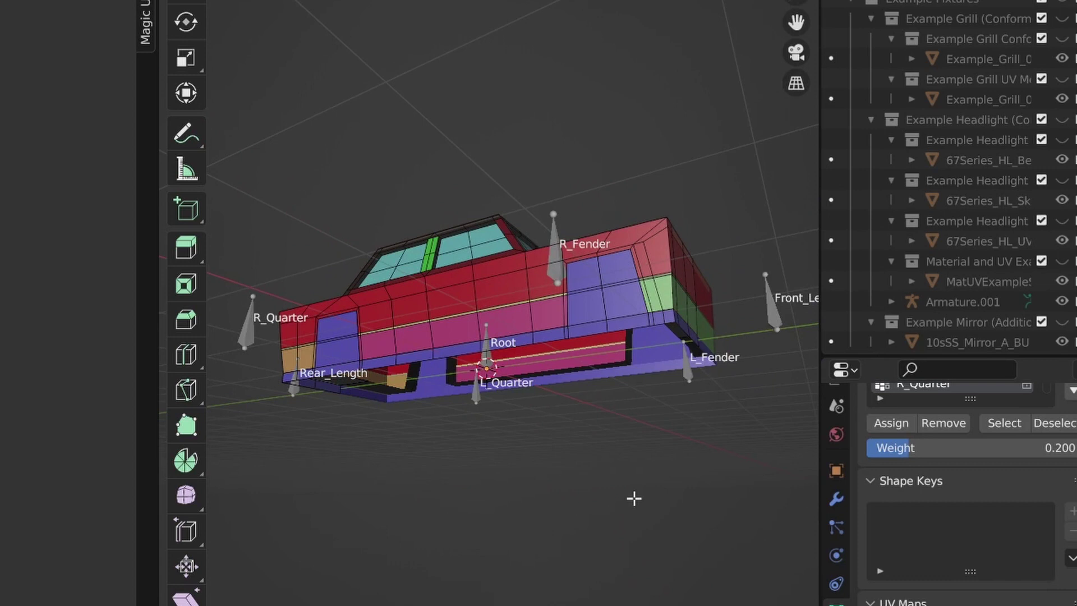
middle_drag(589, 373, 638, 539)
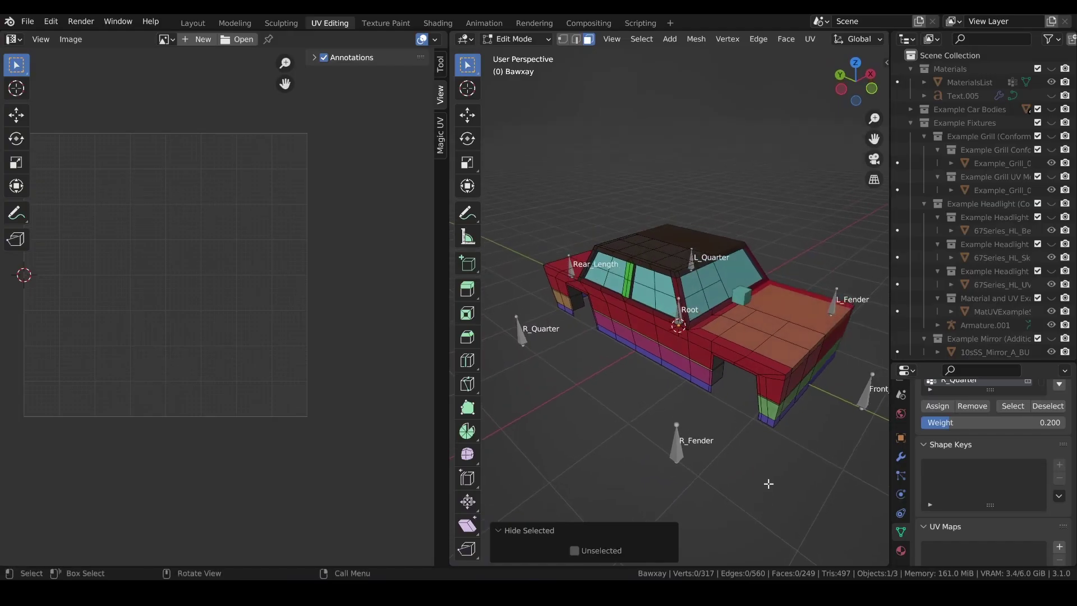
Select Bawxay's linked outer body faces and unwrap them with the Angle Based method
key(l)
key(u)
click(729, 334)
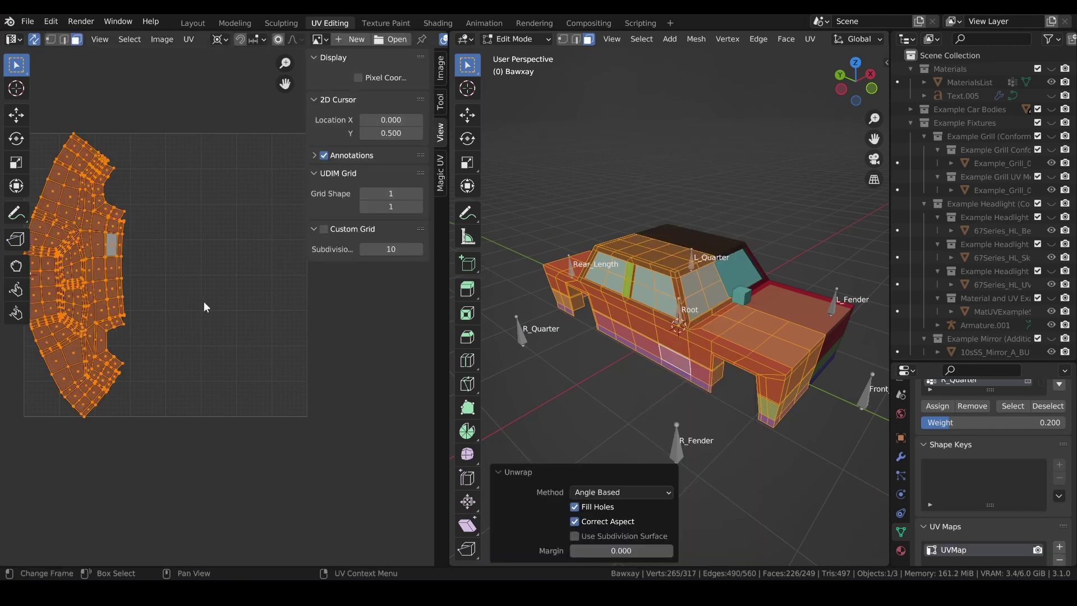
Rotate the unwrapped body island so it lies horizontally and move it into the lower half of the UV area
middle_drag(140, 334, 211, 351)
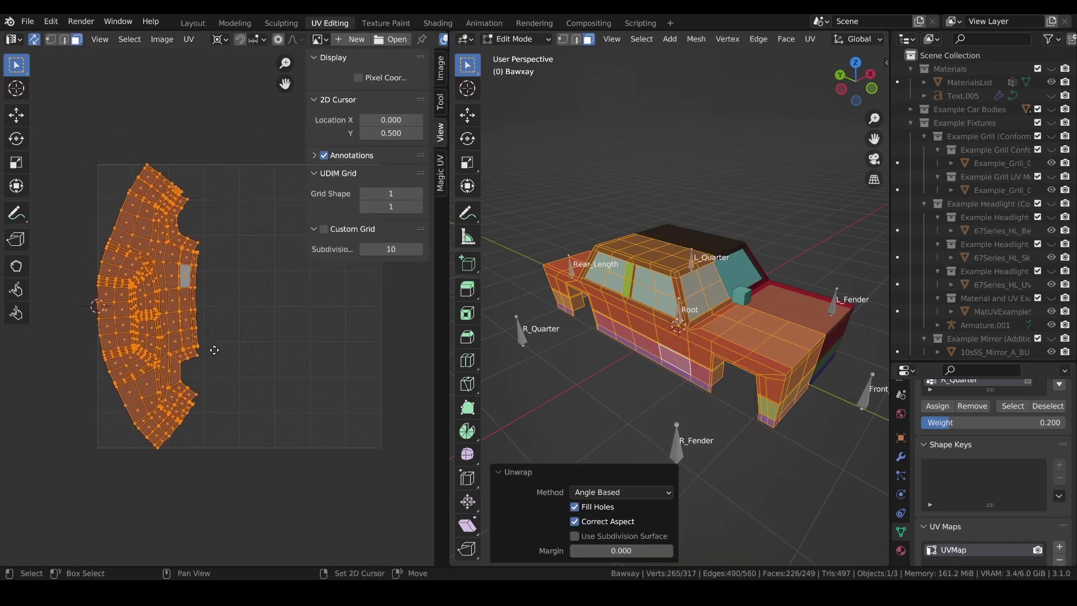
key(n)
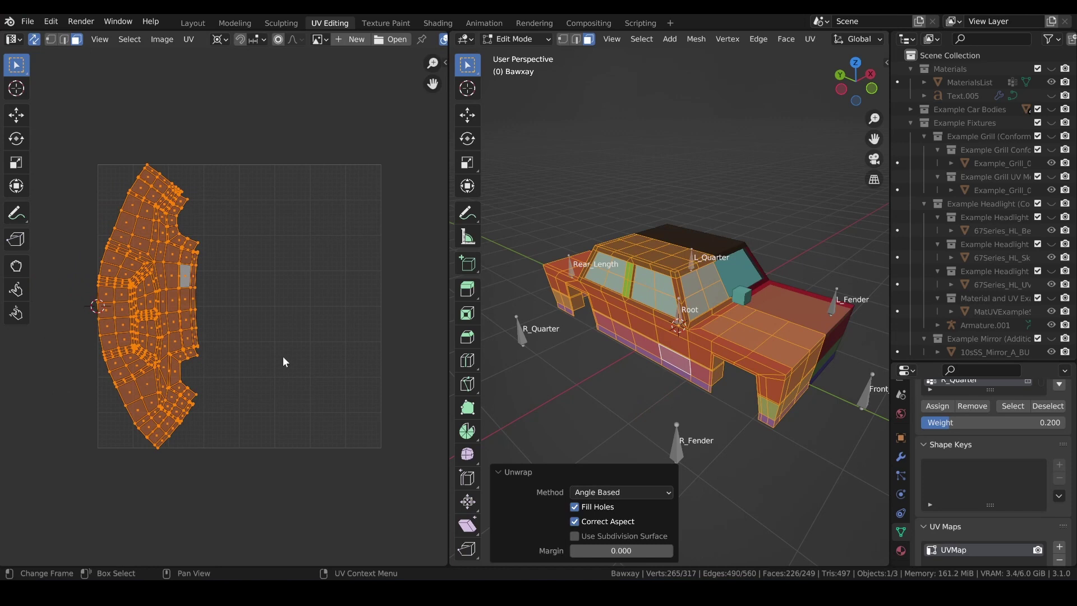
key(r)
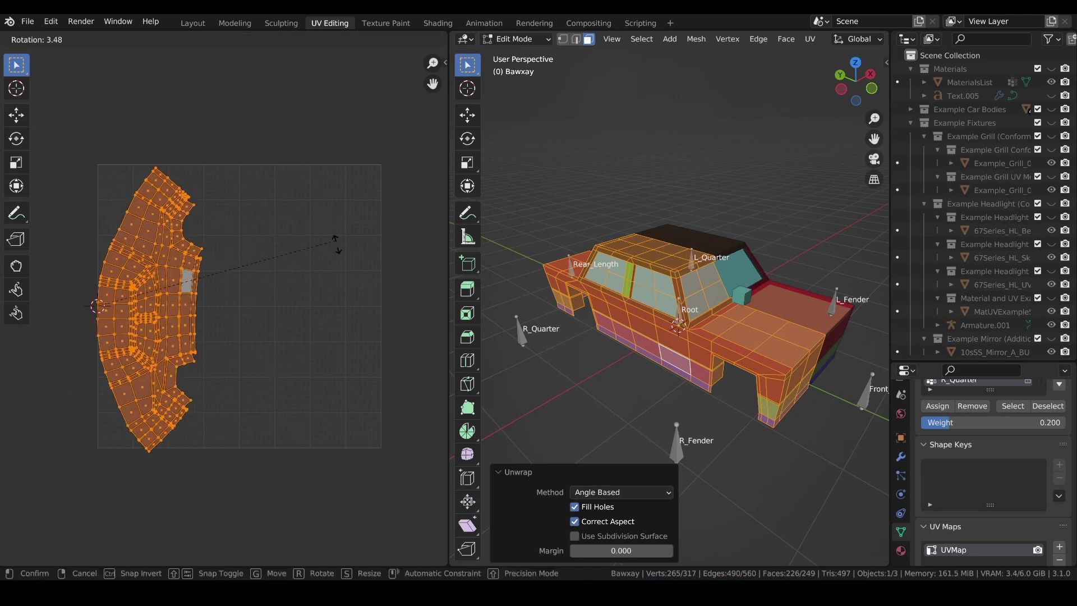
click(137, 455)
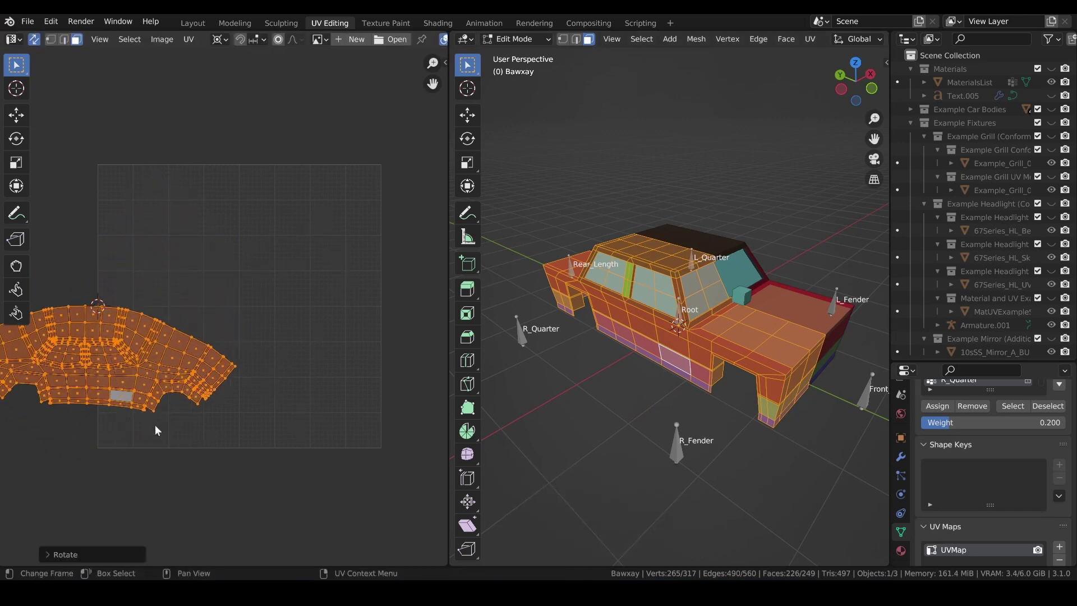
key(g)
click(301, 443)
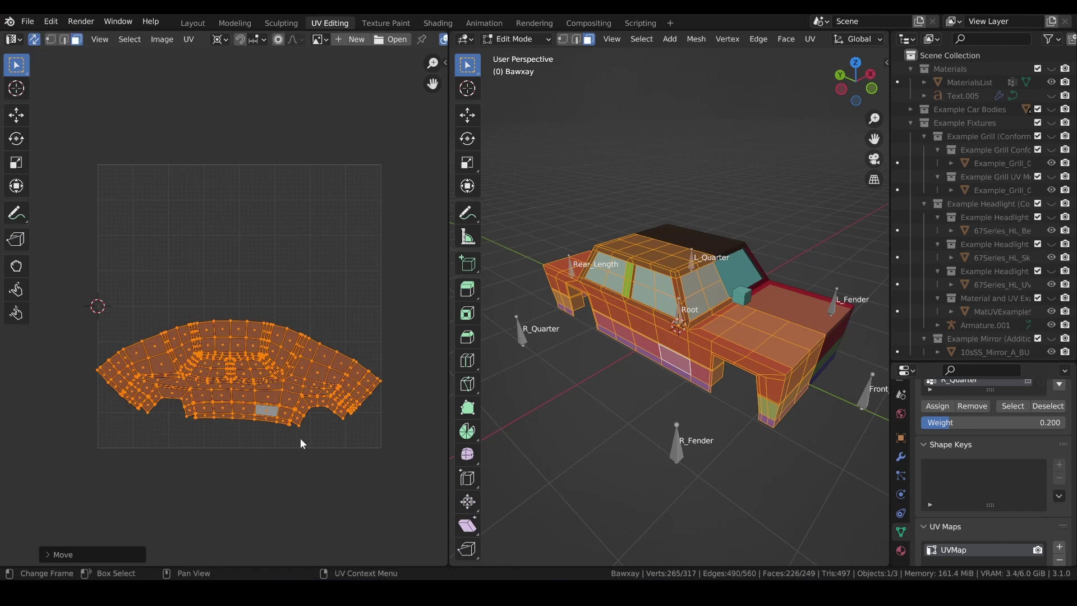
key(r)
click(342, 439)
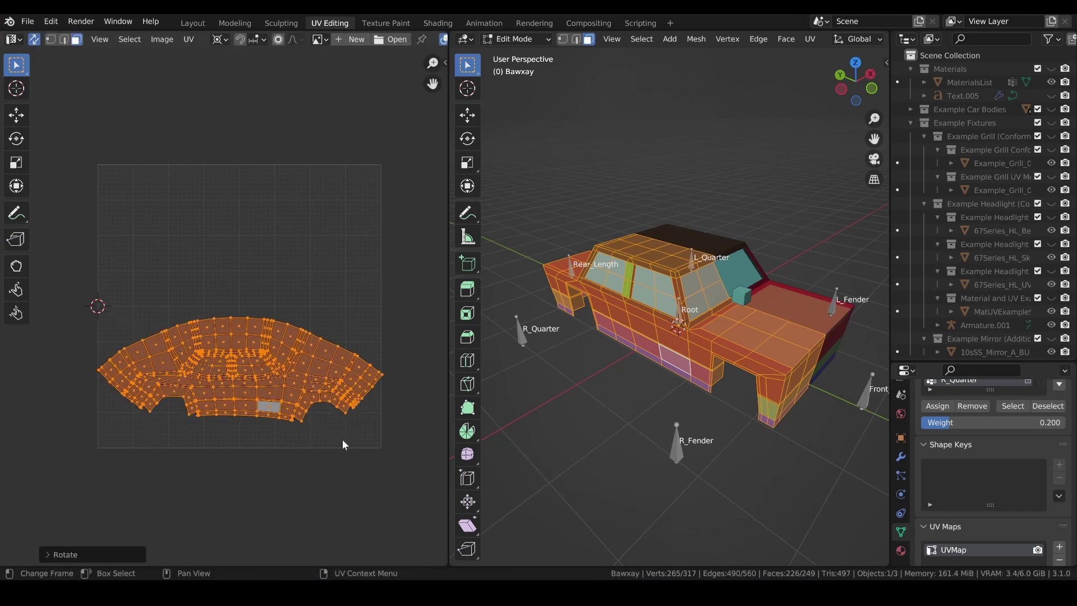
Switch the UV selection to vertices and set the 2D cursor's X location to 0.5
key(1)
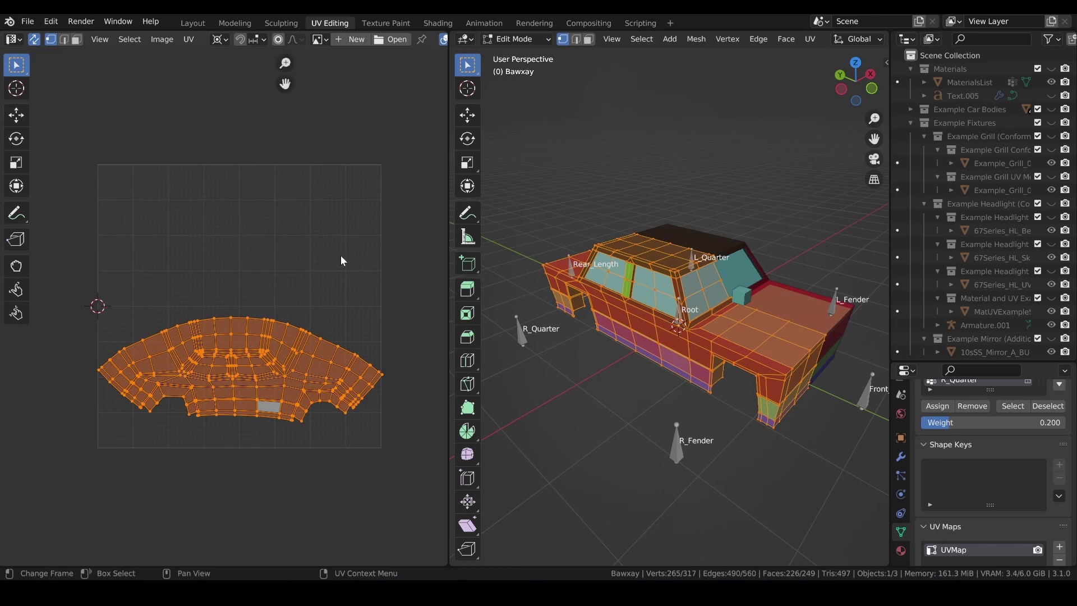
key(n)
click(383, 121)
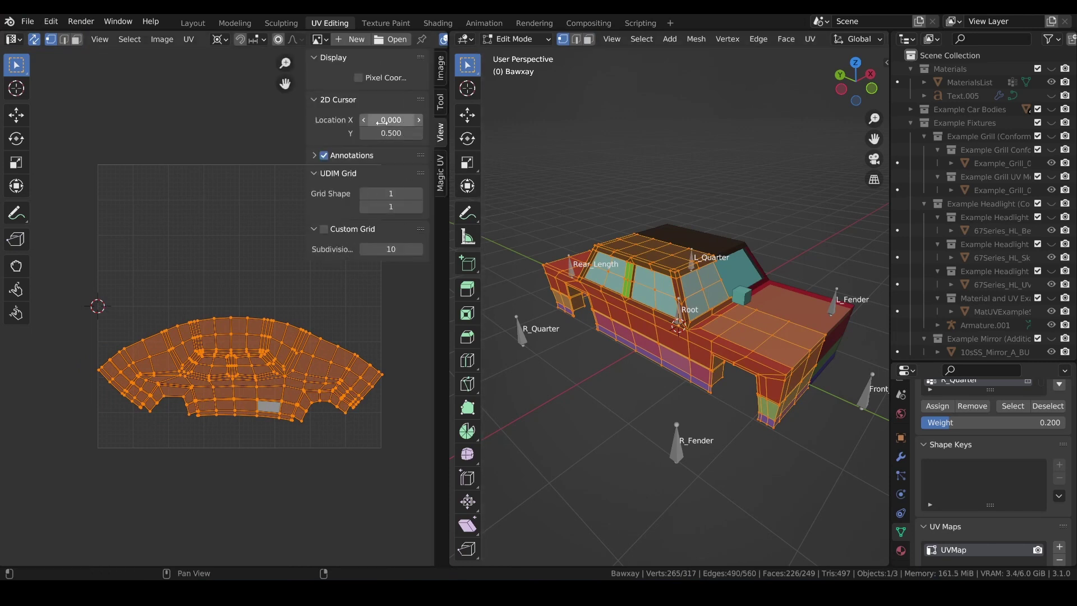
text(0.5)
key(Return)
key(space)
Flatten the body island's upper edge loop onto the 2D cursor by scaling it to 0 along Y
click(256, 321)
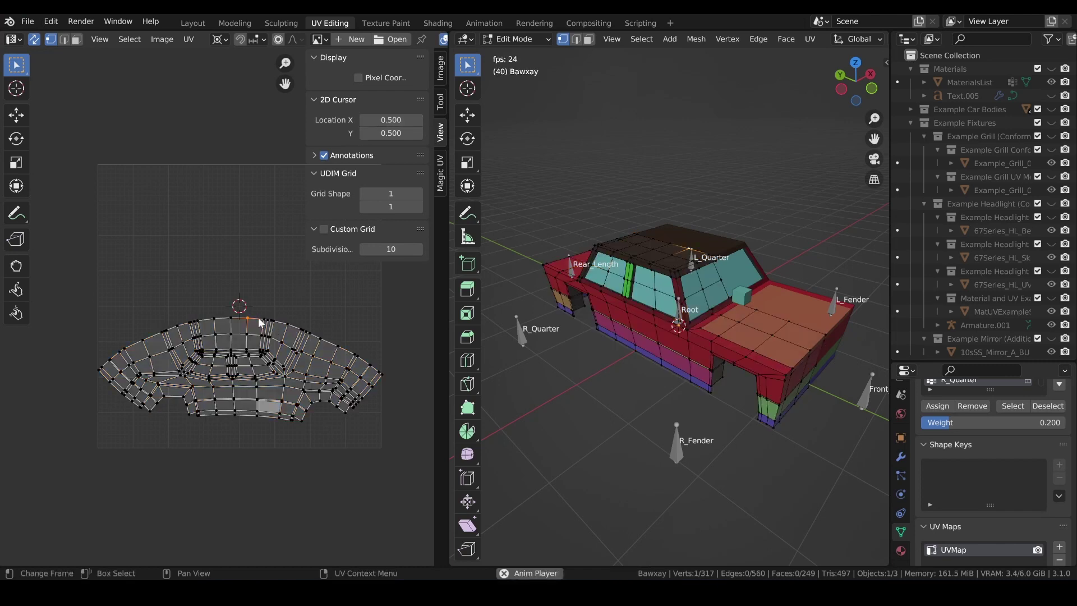
alt+click(261, 322)
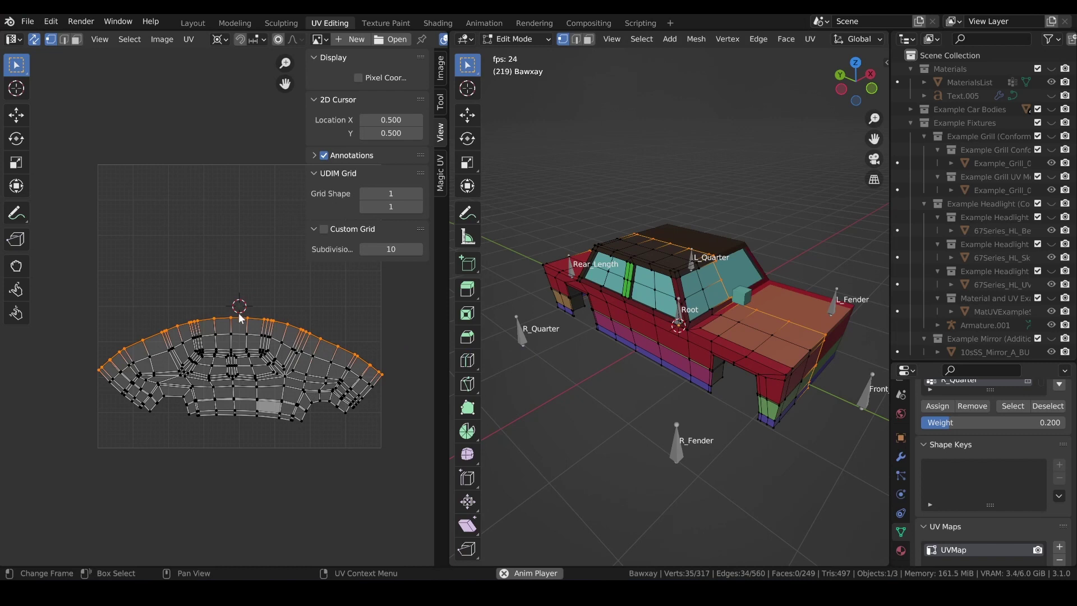
key(s)
key(y)
key(0)
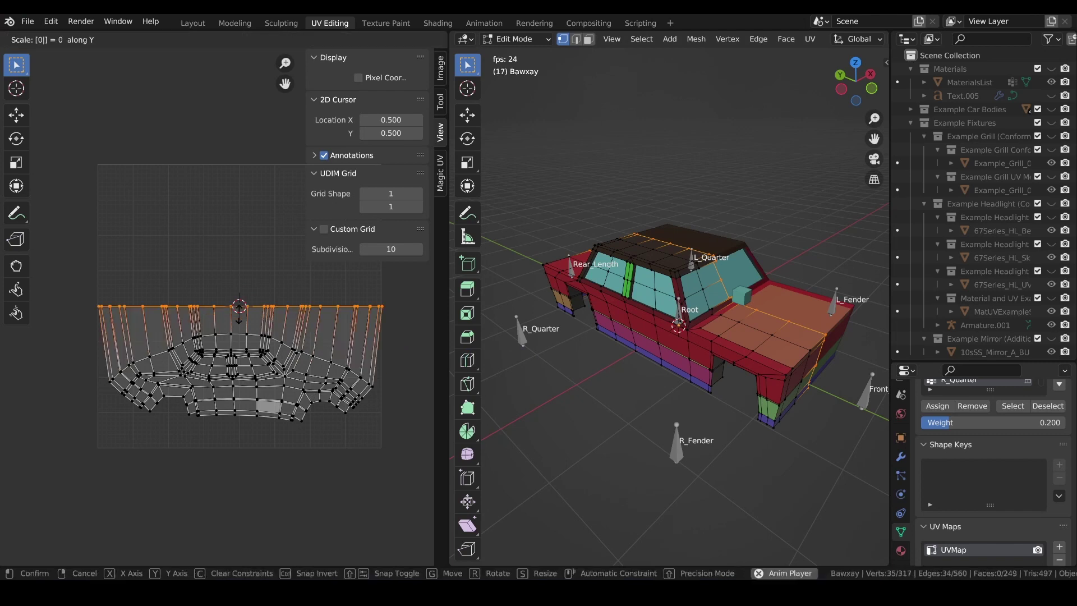
key(Return)
Pin the flattened upper edge vertices and unwrap the whole linked body island again
right_click(282, 310)
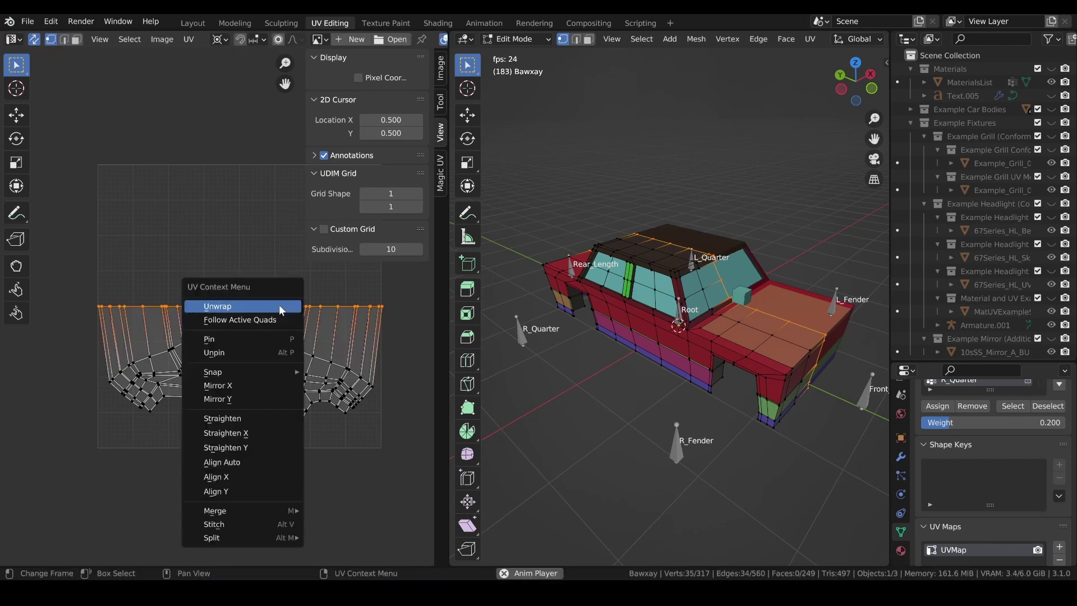
click(251, 338)
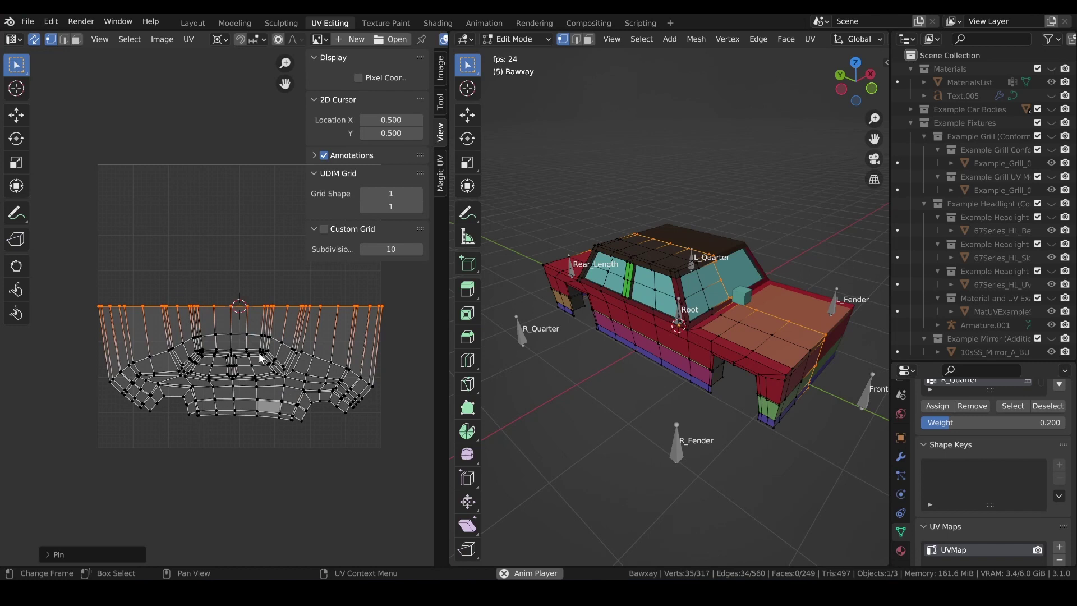
key(ctrl+l)
key(u)
click(260, 353)
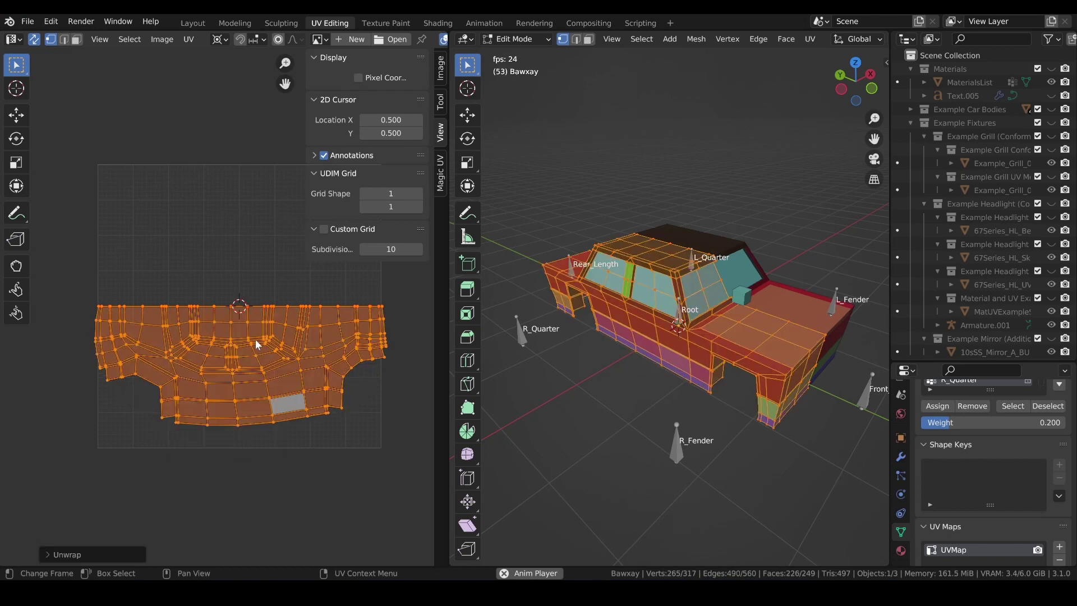
Align the body island's rear edge vertices to a 2D cursor X location of 0 and pin them
scroll(333, 404, up, 1)
drag(39, 294, 57, 387)
click(391, 119)
text(0)
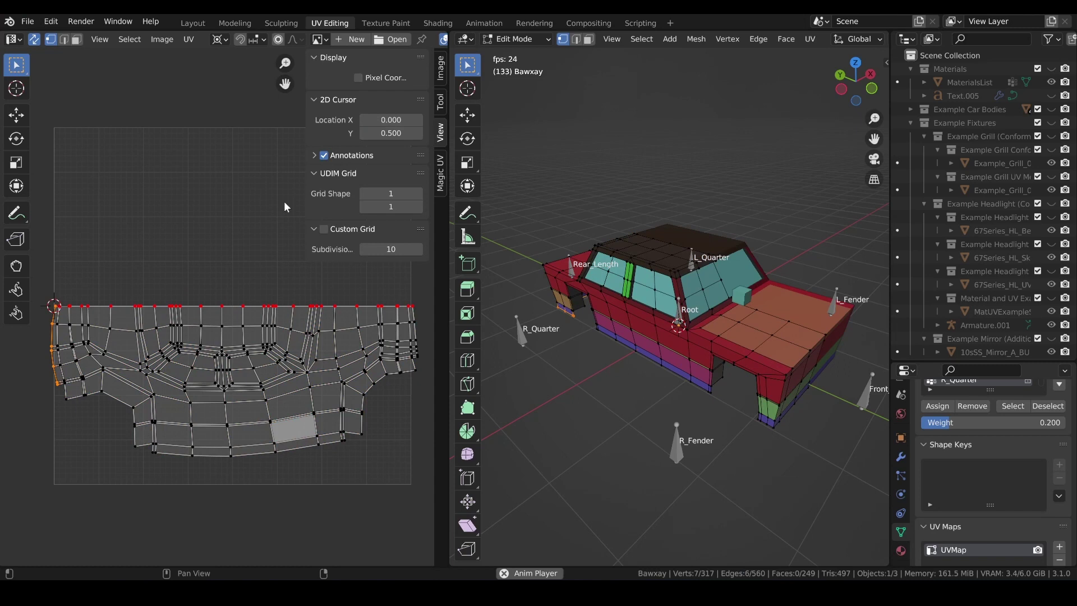
text(sx0)
key(Return)
key(p)
Align the front edge vertices to a 2D cursor X location of 1, pin them and unwrap the linked island again
drag(428, 297, 411, 360)
click(391, 119)
text(1sx0)
key(Return)
key(p)
key(ctrl+l)
key(u)
Set the 2D cursor to X 0.5, Y 0 and flatten the island's lower sill edge onto it
key(Return)
key(s)
key(y)
Straighten the horizontal vertex rows above the sill by scaling them to 0 along Y and move them into place
key(Return)
alt+click(297, 468)
click(391, 119)
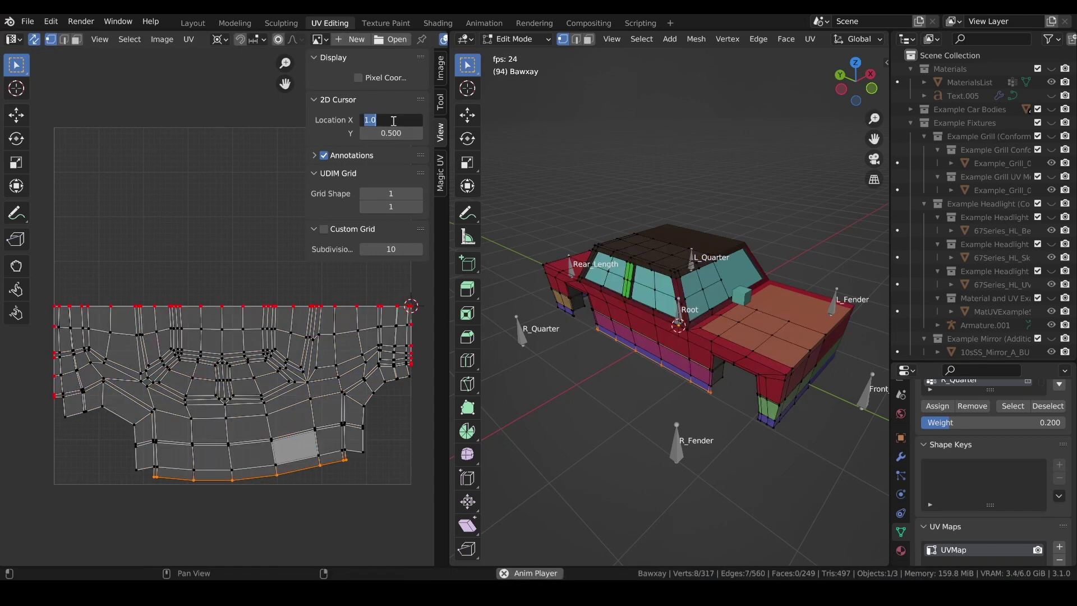
text(0.5)
key(Tab)
text(0)
key(Return)
key(s)
key(x)
key(0)
key(y)
Select the front end of the island, set the 2D cursor to X 1, Y 0.5 and scale the selection along Y
key(Return)
alt+click(331, 453)
key(period)
click(256, 337)
key(s)
key(y)
key(0)
key(Return)
key(g)
key(y)
key(Return)
alt+click(256, 442)
key(s)
Select the front and rear ends of the body island, invert the selection and scale the middle section along Y
key(y)
key(0)
Shrink the front-end selection in stages, scaling the remaining vertices along Y each time
key(Return)
drag(353, 289, 422, 393)
shift+drag(124, 286, 39, 426)
key(ctrl+i)
key(s)
key(y)
click(382, 423)
drag(353, 291, 422, 397)
click(391, 119)
text(1)
key(Tab)
text(0.5)
key(Return)
key(s)
key(y)
key(Return)
key(s)
key(x)
key(Return)
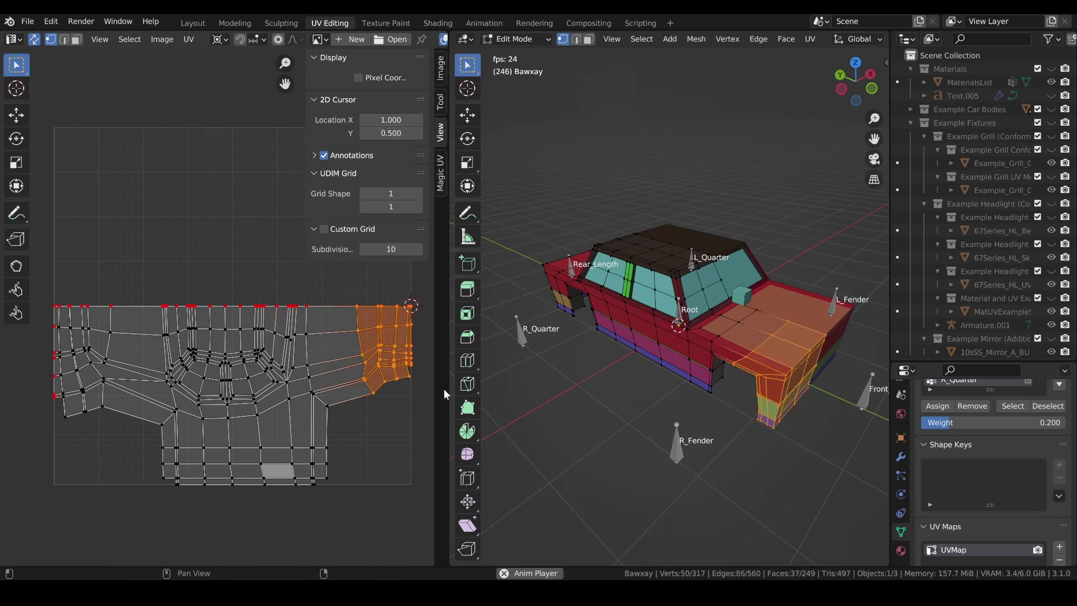
scroll(236, 314, up, 1)
click(256, 413)
key(ctrl+KP_Subtract)
key(s)
key(y)
key(Return)
key(ctrl+KP_Subtract)
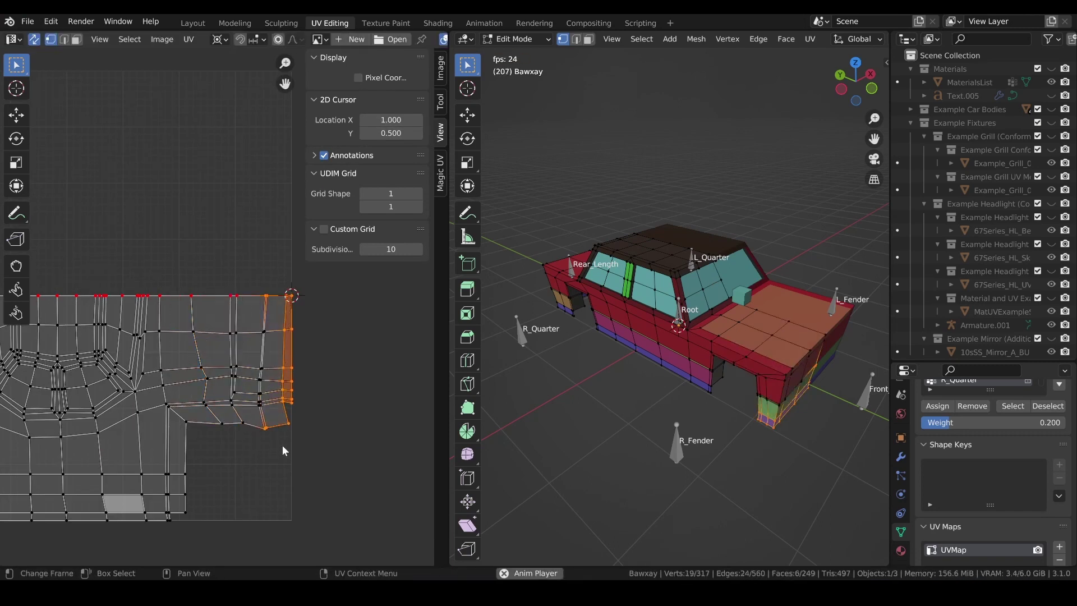
Reselect the front fender section and grow the selection toward the windshield, scaling along Y at each stage
key(s)
key(y)
key(Return)
key(ctrl+KP_Subtract)
scroll(320, 506, down, 1)
drag(188, 332, 307, 466)
key(s)
key(y)
key(Return)
key(ctrl+KP_Add)
key(s)
key(y)
key(Return)
key(ctrl+KP_Add)
Select the rear section of the island, set the 2D cursor's X location to 0 and scale the grown selection along Y
key(s)
Move the vertices at the front wheel opening along Y, then clear the selection
key(y)
key(Return)
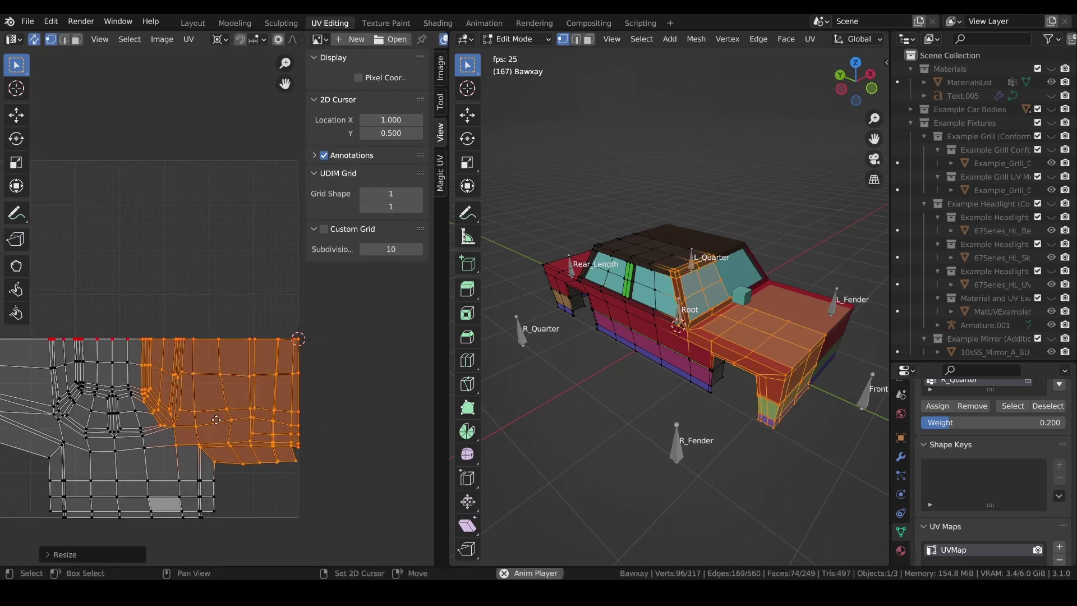
scroll(98, 385, up, 3)
drag(178, 383, 199, 410)
key(g)
key(y)
click(205, 404)
key(alt+a)
middle_drag(205, 409, 412, 373)
scroll(412, 373, down, 1)
drag(62, 266, 162, 555)
click(390, 120)
text(0)
key(Return)
scroll(264, 314, down, 1)
key(ctrl+KP_Add)
Narrow the selection to the upper rear quarter vertices and scale them along Y
key(s)
key(y)
key(Return)
key(ctrl+KP_Subtract)
key(s)
key(y)
key(Return)
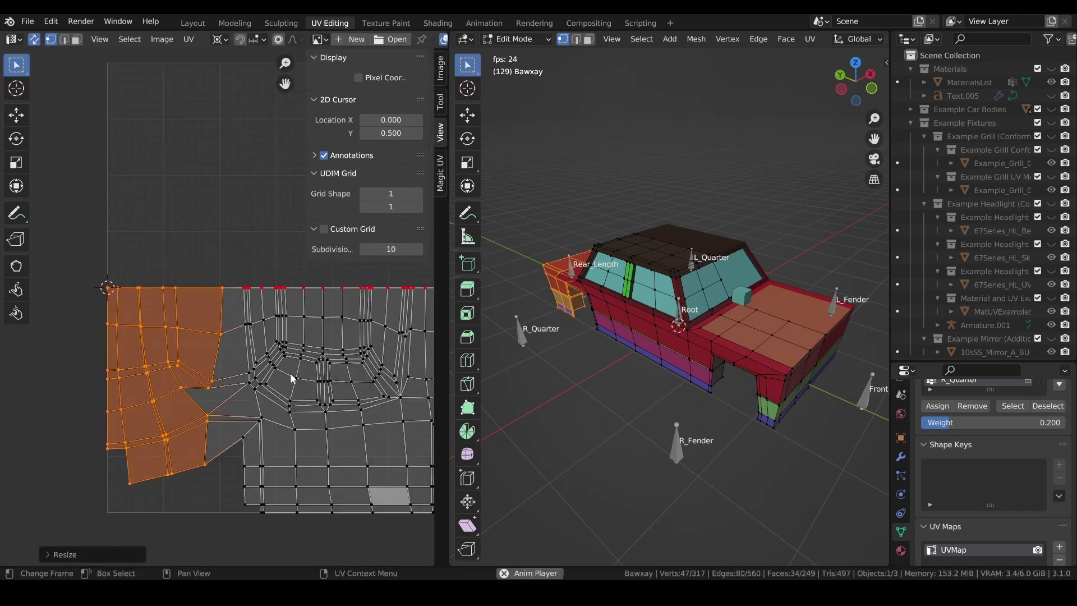
ctrl+drag(84, 269, 211, 365)
key(s)
Move the lower rear quarter faces along Y and reposition a neighbouring vertex beside the rear wheel opening
key(y)
click(144, 387)
ctrl+drag(85, 368, 204, 445)
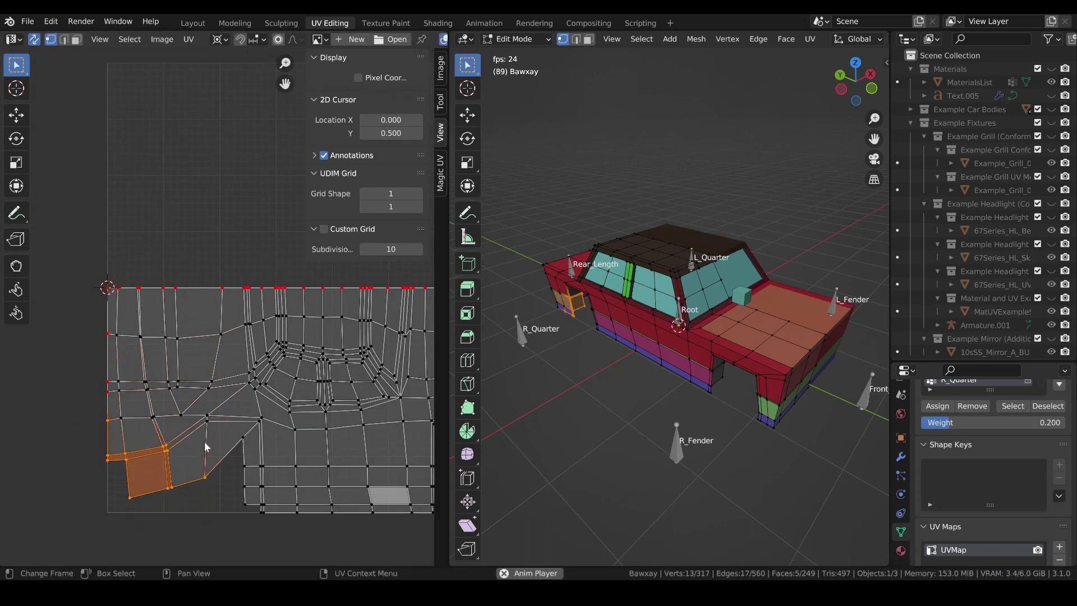
key(g)
key(y)
click(185, 469)
click(256, 446)
key(g)
click(257, 463)
Select the remaining linked underside faces in face mode, unwrap them and move their UVs above the body island
scroll(257, 463, down, 3)
middle_drag(275, 418, 163, 449)
middle_drag(673, 404, 715, 314)
key(3)
key(l)
key(u)
key(Return)
key(g)
click(174, 162)
Rotate the long narrow underside strip's UVs by 90 degrees and place them below the body island
key(shift+l)
key(shift+l)
click(240, 39)
key(r)
key(9)
key(0)
key(Return)
key(g)
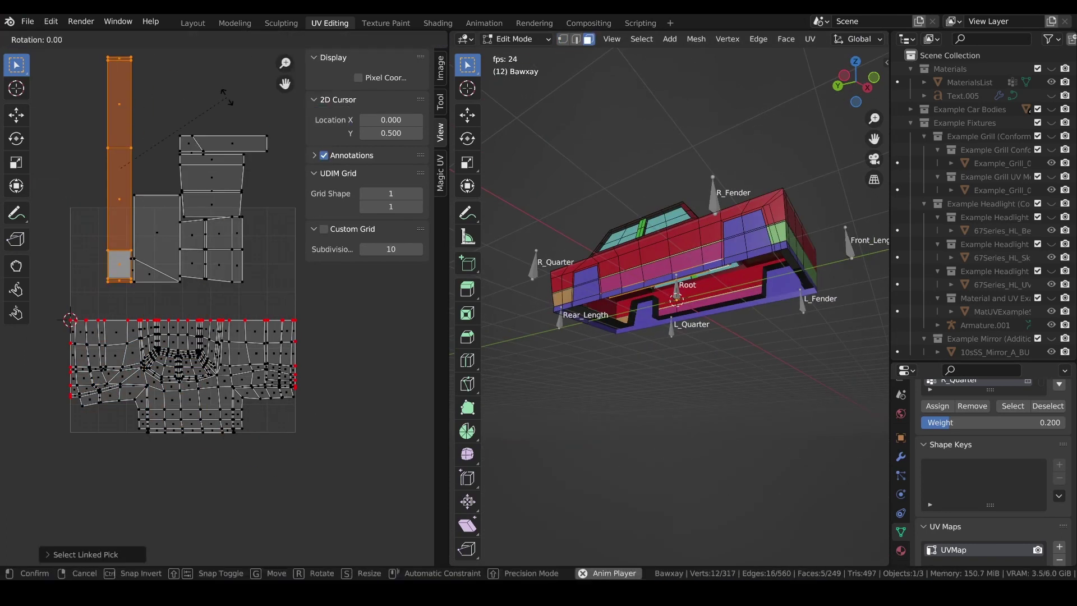
click(296, 381)
key(s)
key(Return)
Collapse the underside strip's UVs to zero height by scaling them to 0 along Y
mouse_move(648, 409)
middle_down()
mouse_move(649, 380)
mouse_move(649, 395)
middle_up()
scroll(183, 450, up, 4)
key(1)
key(s)
key(y)
key(0)
key(Return)
Move the collapsed strip along Y towards the body island's lower edge and position its vertices there using snapping
key(g)
key(y)
click(303, 448)
scroll(308, 388, up, 4)
key(shift+Tab)
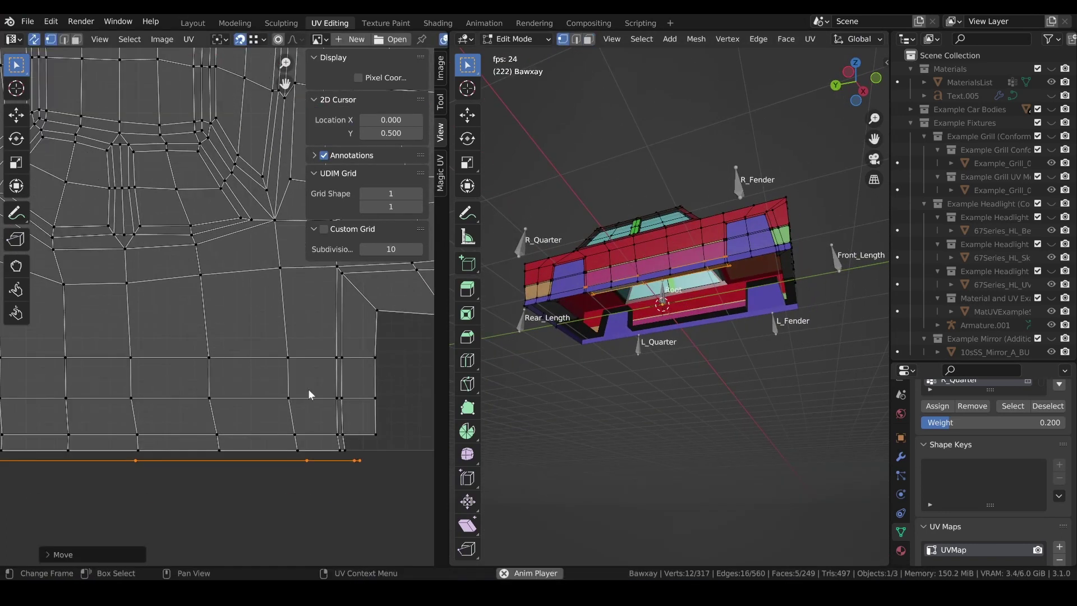
click(120, 410)
key(g)
Select the linked rear underside island and move it beside the body island's rear edge
scroll(183, 382, down, 6)
key(l)
key(g)
click(62, 334)
middle_drag(649, 393, 602, 409)
scroll(62, 333, up, 6)
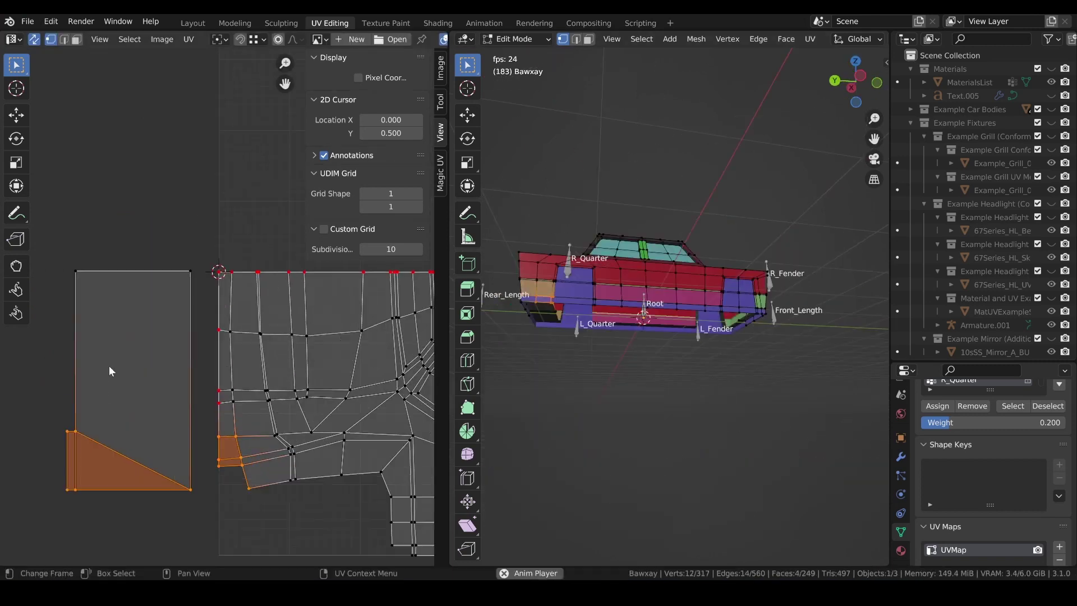
Collapse the rear underside island to zero width along X and move it onto the body island's rear edge
key(l)
key(s)
key(Return)
Collapse the front underside island to zero width along X and move it onto the body island's front edge
key(s)
key(x)
key(0)
Select the linked front underside island, rotate it by 90 degrees and place it beside the body island's front edge
key(Return)
key(g)
click(215, 429)
scroll(215, 429, down, 4)
middle_drag(215, 429, 17, 391)
key(l)
scroll(176, 90, down, 1)
key(r)
key(9)
key(0)
key(Return)
key(g)
click(269, 332)
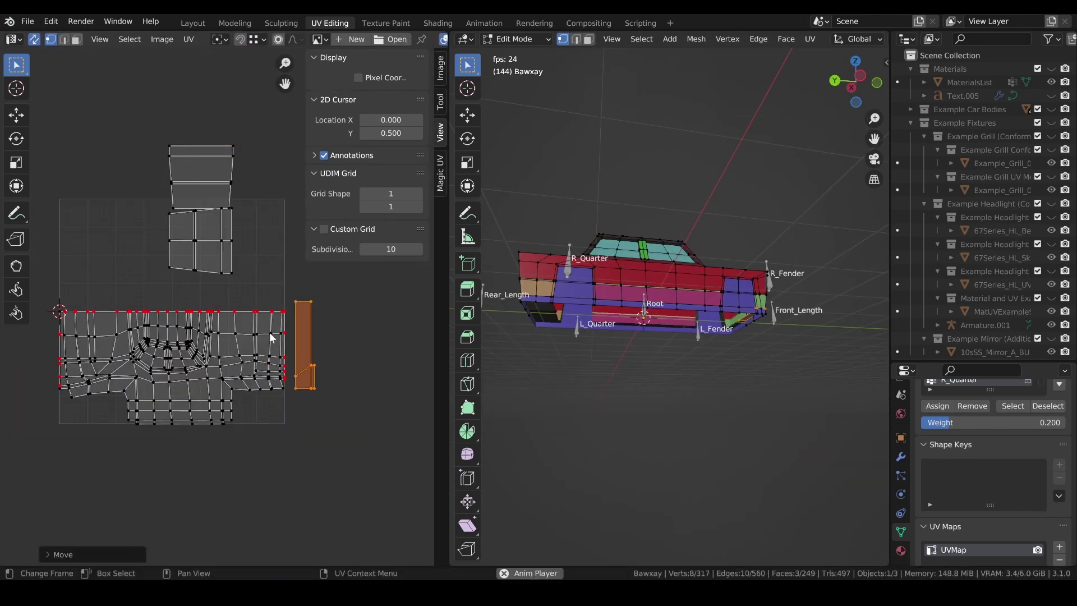
scroll(269, 332, up, 3)
middle_drag(649, 392, 665, 391)
Collapse the front wheel well UVs to zero width along X and snap their vertices to the body's front wheel opening edge
key(s)
key(x)
key(0)
Select the linked front wheel well island, rotate it by 90 degrees and place it below the front of the body island
key(Return)
key(g)
click(220, 321)
scroll(220, 314, down, 5)
key(l)
key(r)
key(9)
key(0)
key(Return)
key(g)
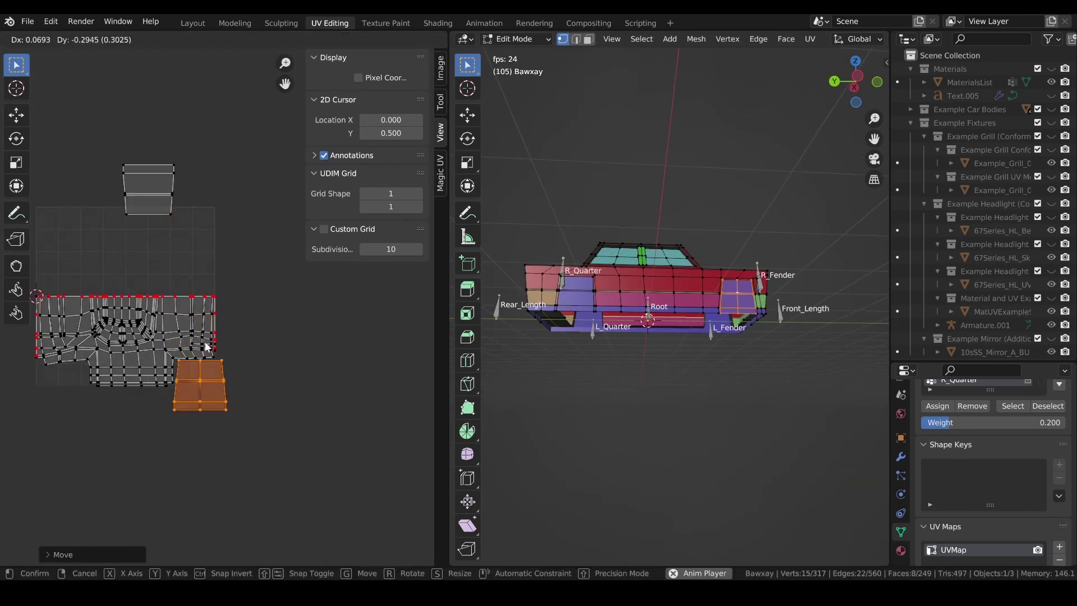
click(205, 348)
key(n)
scroll(207, 352, up, 5)
middle_drag(130, 371, 288, 358)
scroll(669, 306, up, 3)
alt+click(374, 305)
key(l)
Collapse the last underside island to zero width along X and position it against the body island
key(s)
key(x)
key(0)
Select the last linked underside island, rotate it by 180 degrees and move it below the body island with snapping switched
key(Return)
key(g)
click(289, 277)
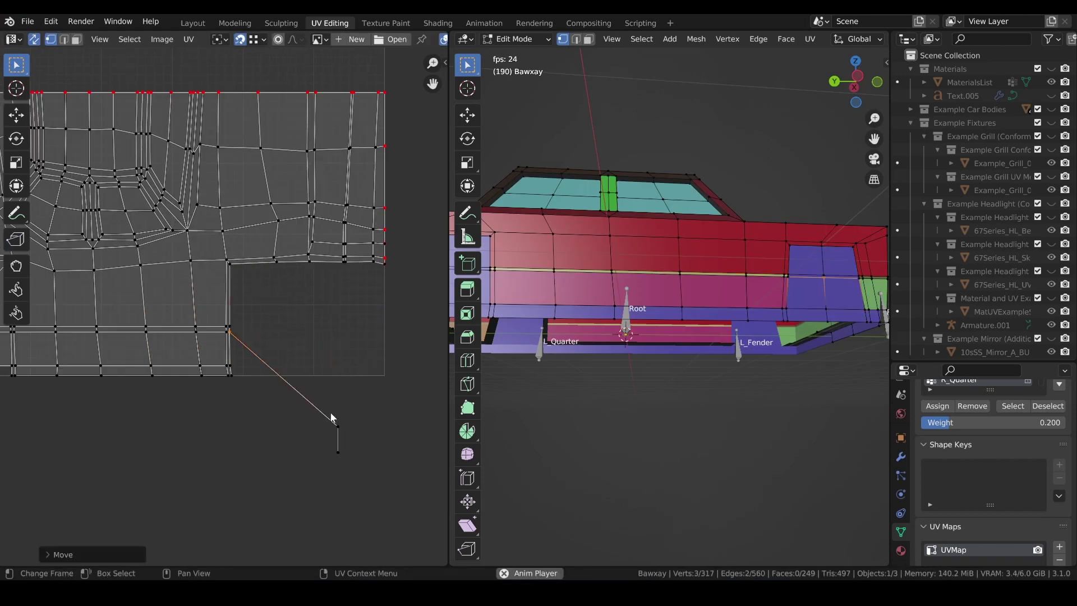
scroll(331, 413, down, 5)
key(l)
key(r)
key(1)
key(8)
key(0)
key(Return)
key(shift+Tab)
key(g)
click(231, 404)
key(l)
key(s)
key(x)
key(0)
key(Return)
alt+click(141, 350)
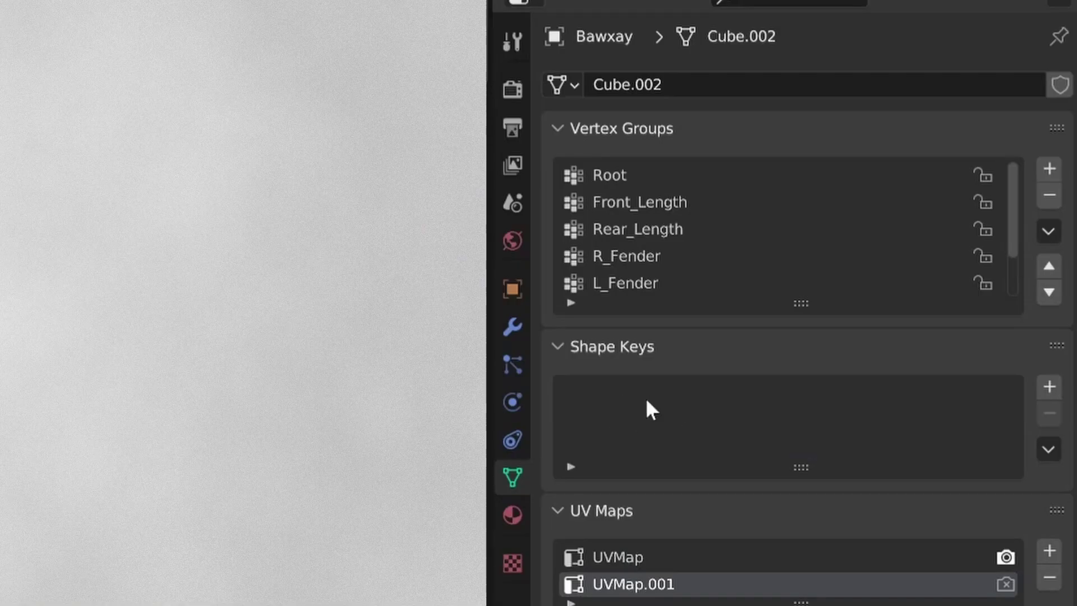
click(512, 330)
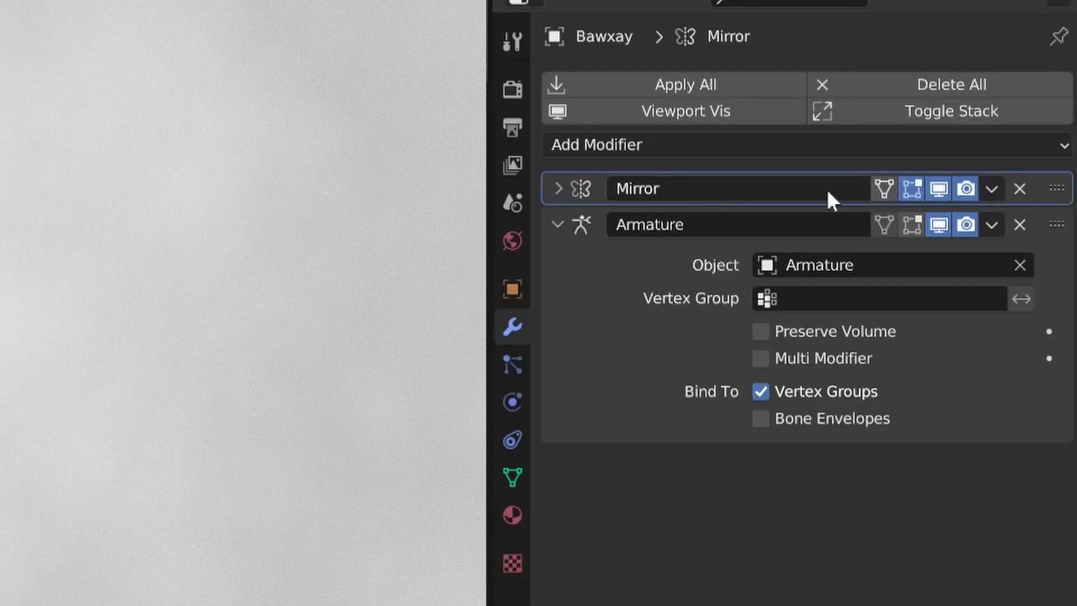
click(513, 477)
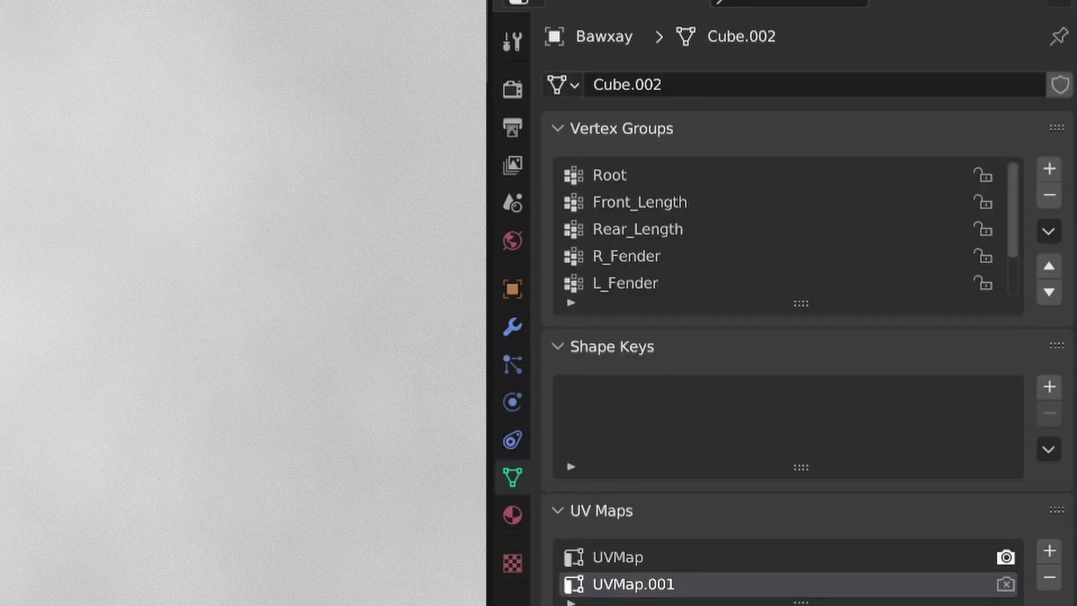
click(1048, 386)
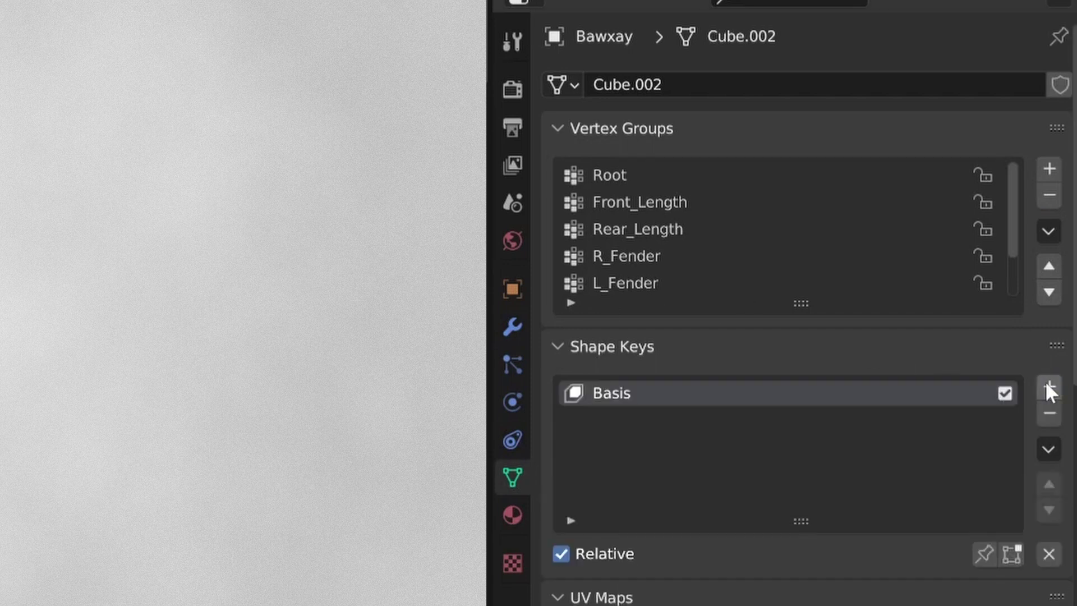
click(1048, 387)
click(1049, 413)
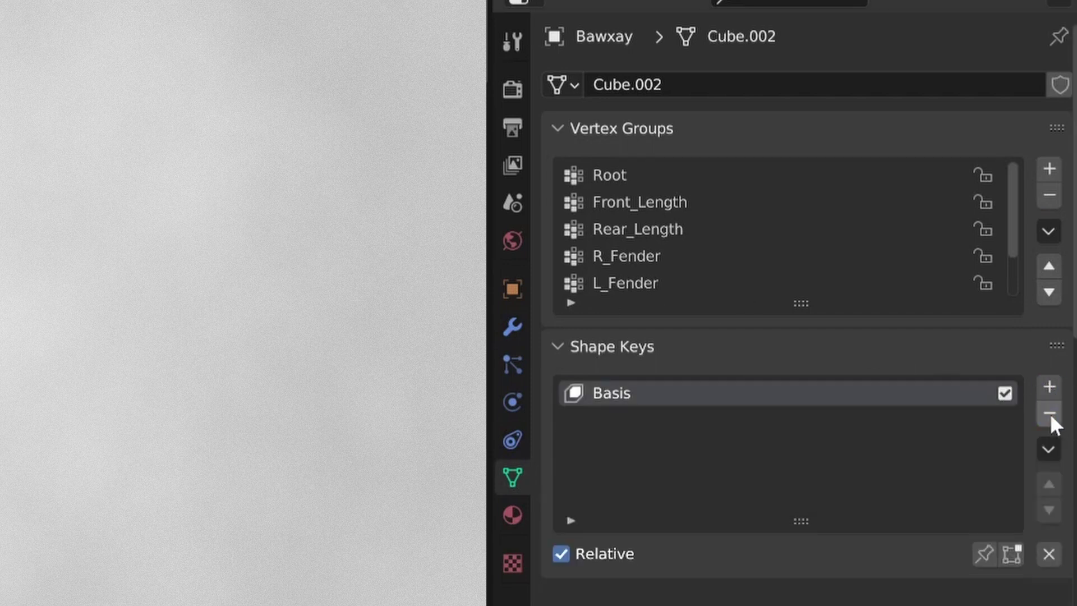
click(1049, 414)
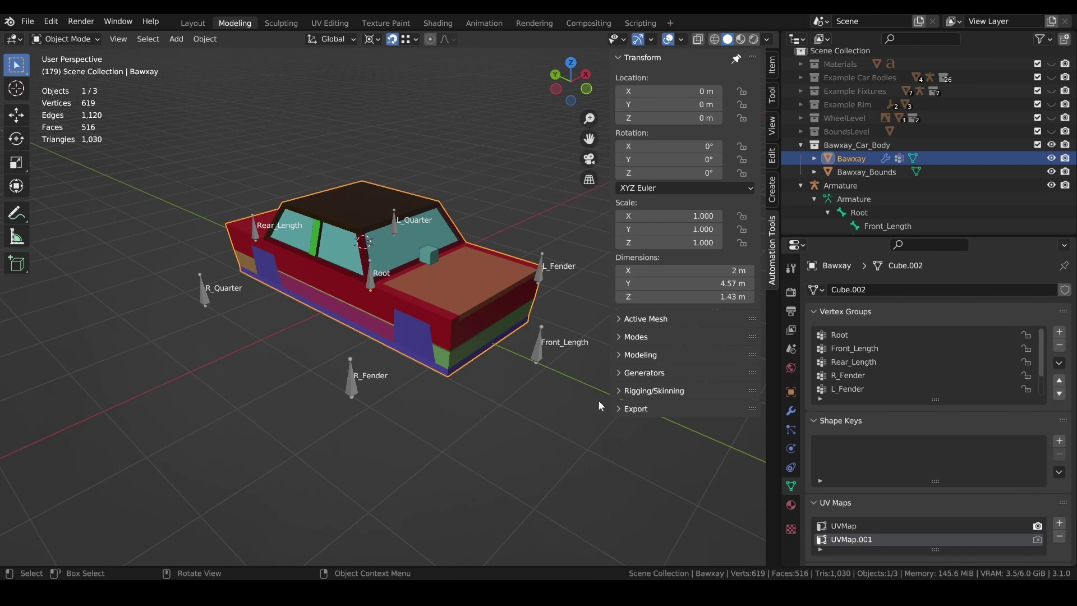
Add a basis and one further shape key to Bawxay using the Rigging/Skinning shape key tools
click(620, 390)
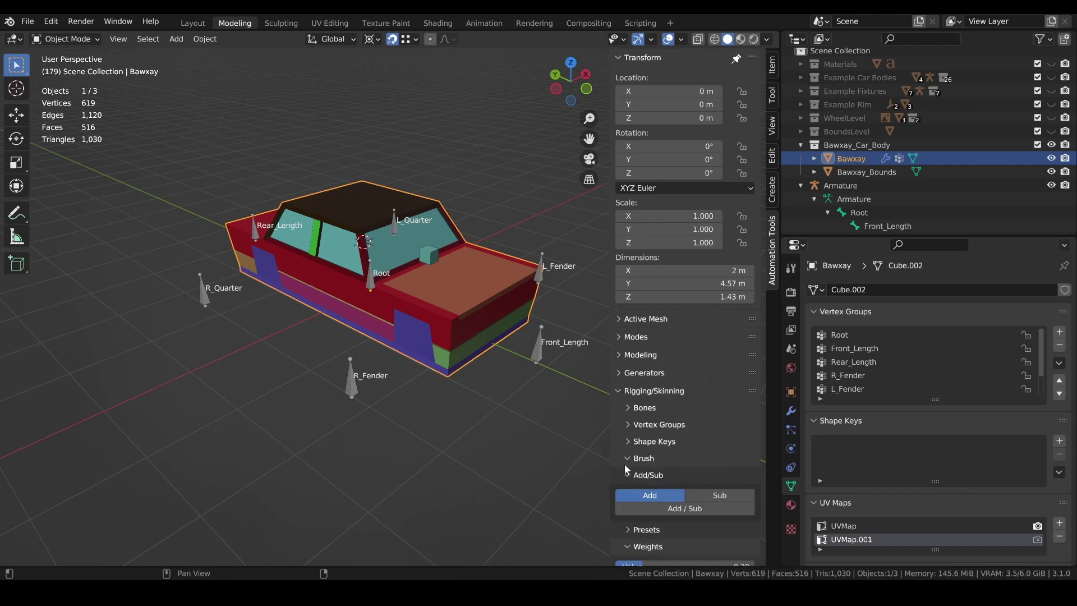
click(628, 442)
scroll(658, 439, down, 6)
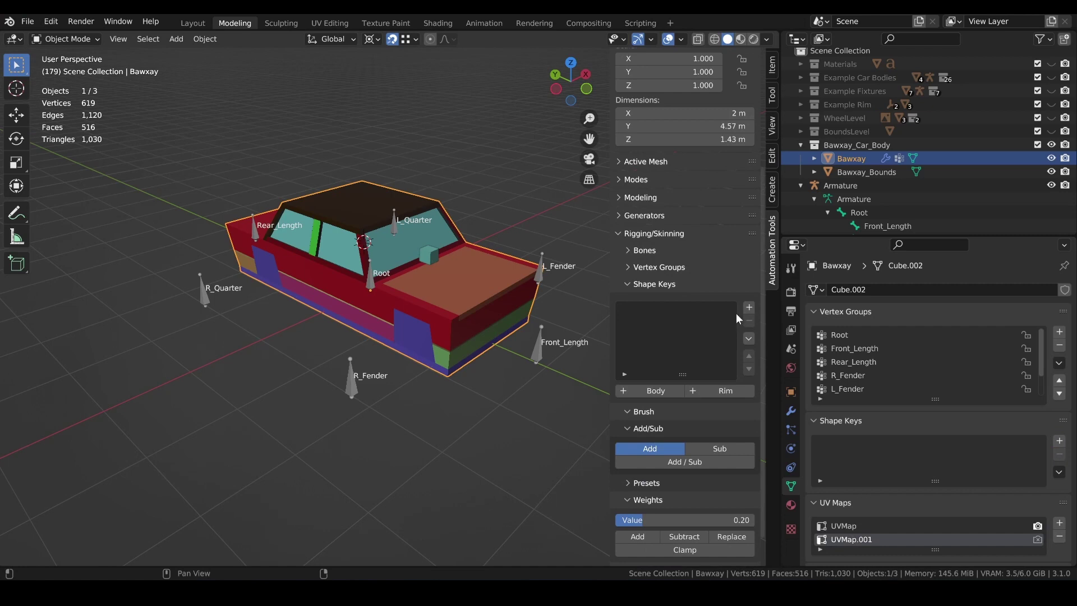
click(749, 308)
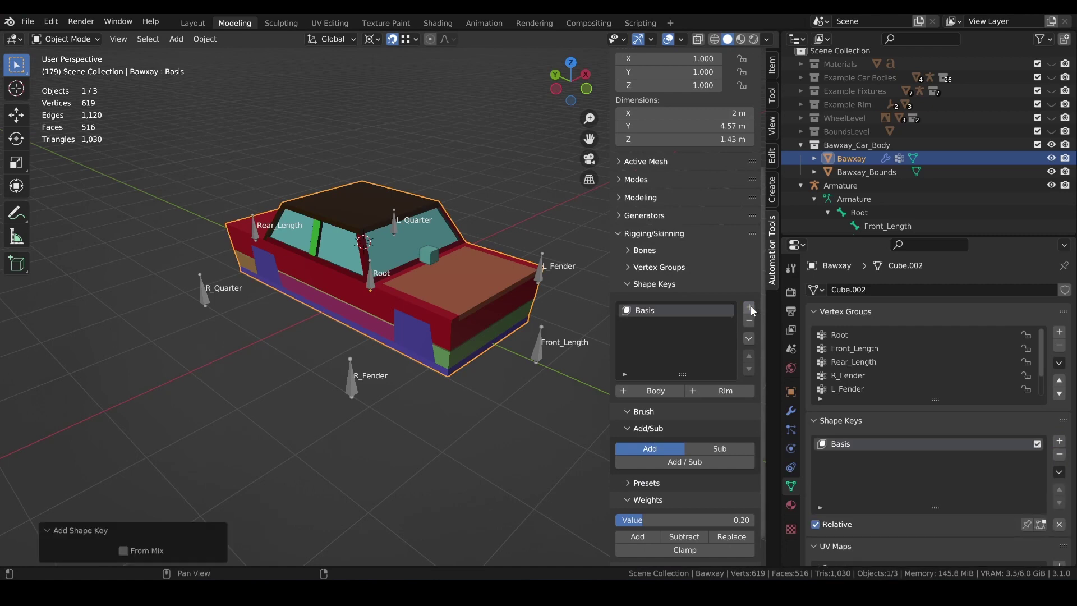
click(749, 307)
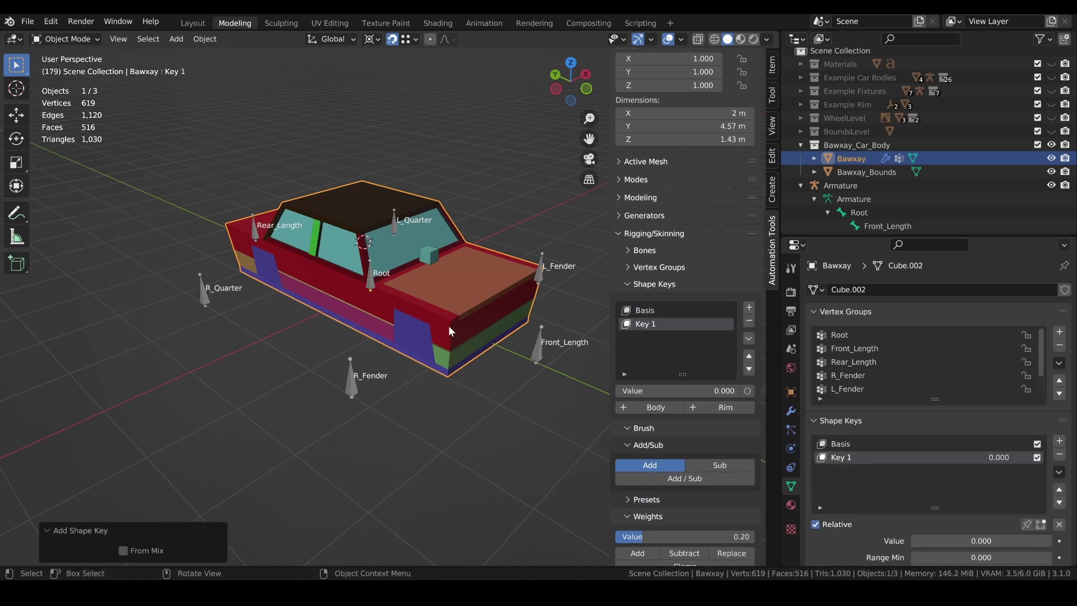
Scale the selected roof and window vertices along Z in the new shape key and test its value in Object Mode
key(Tab)
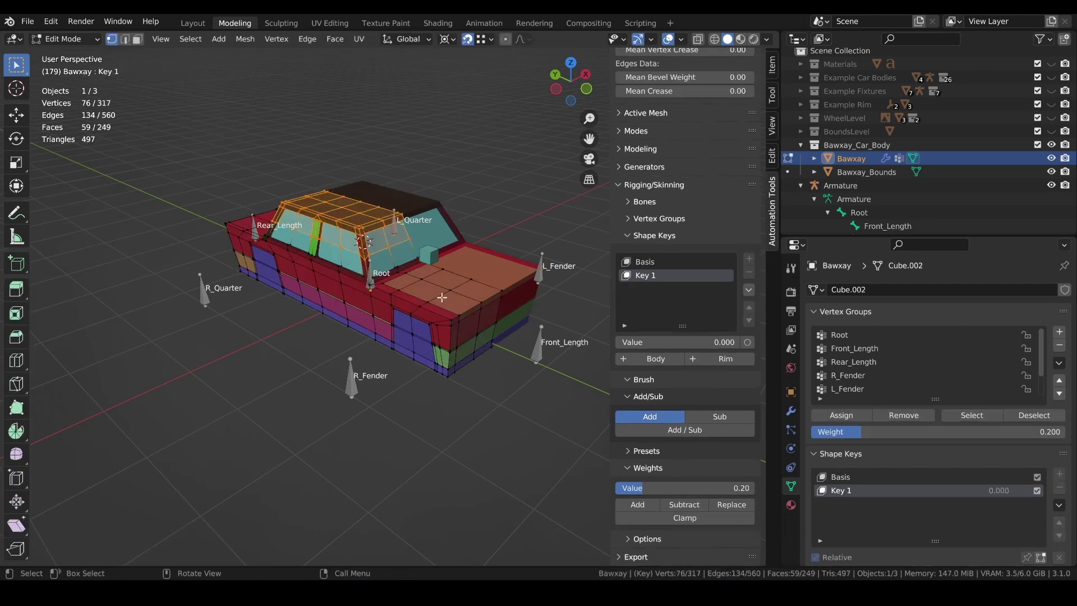
key(s)
key(z)
click(545, 307)
key(Tab)
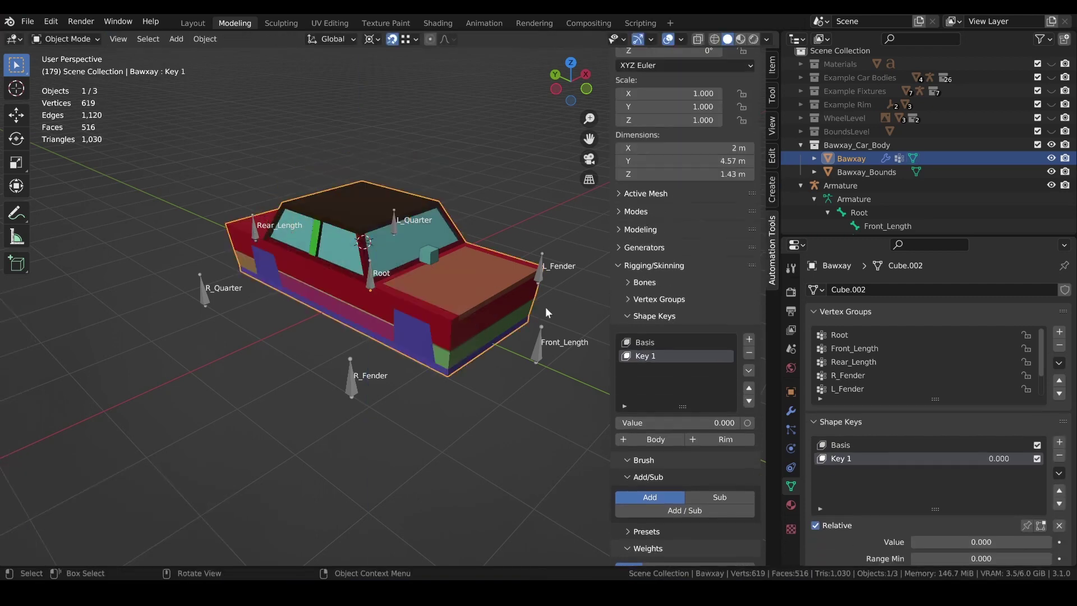
drag(637, 426, 615, 425)
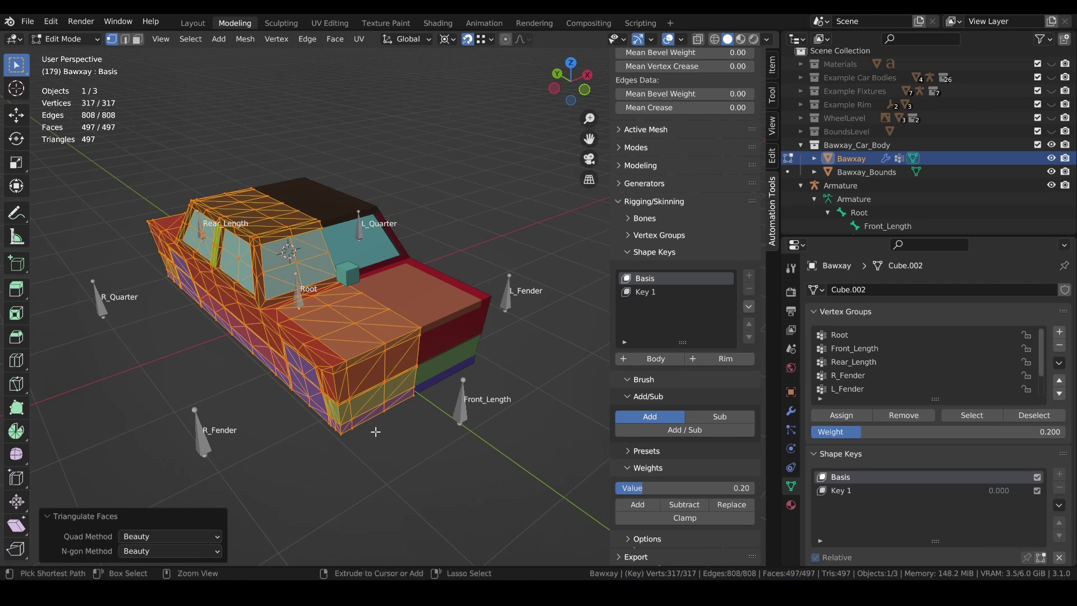
Undo the face triangulation and add a Triangulate modifier to Bawxay with its quad method set to Fixed
key(ctrl+z)
key(Tab)
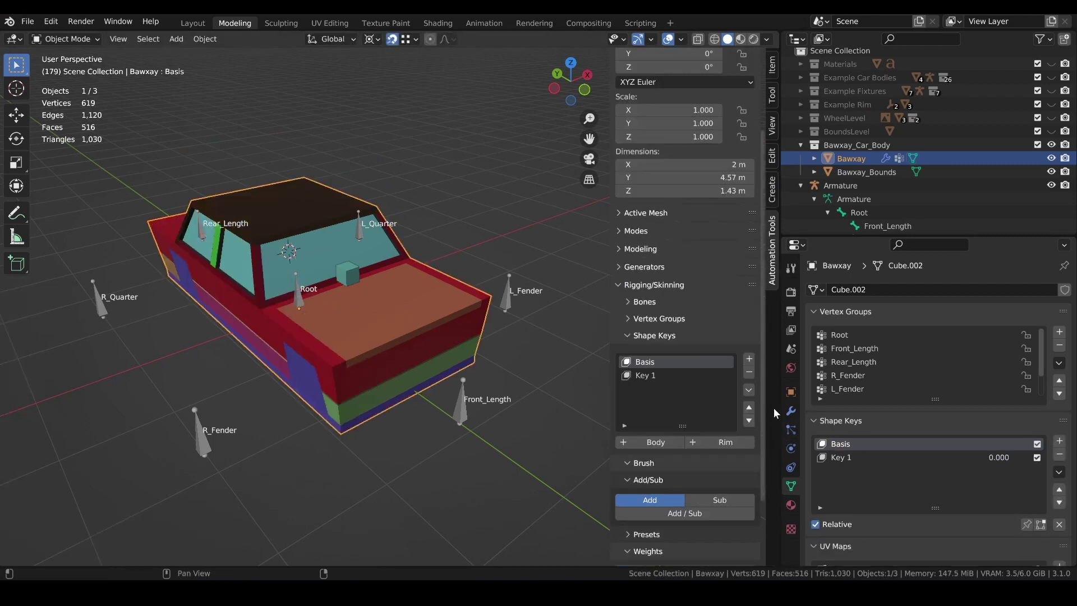
click(791, 410)
click(816, 320)
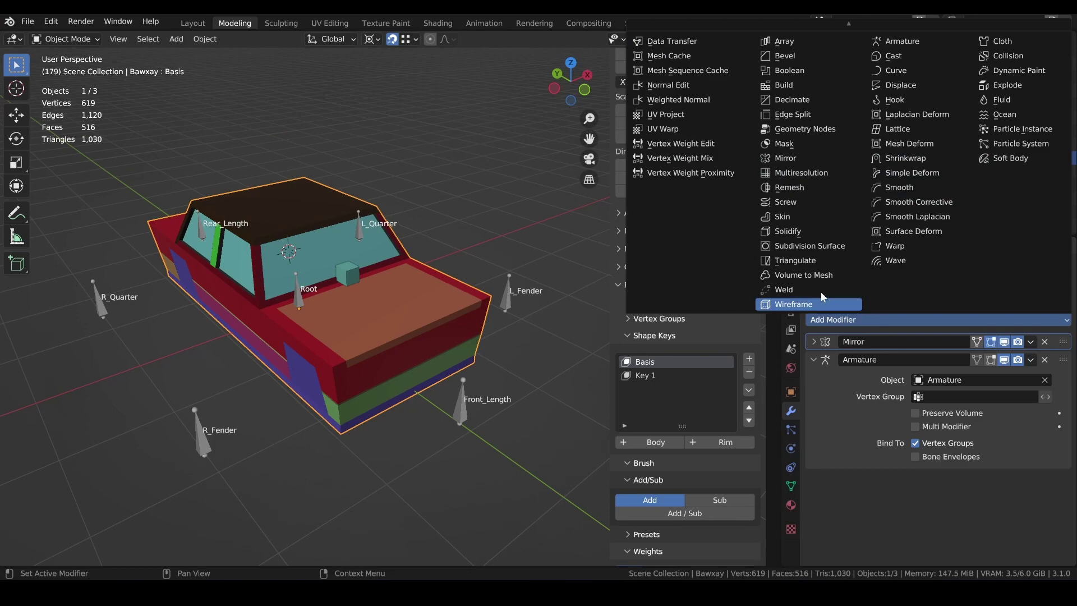
click(814, 259)
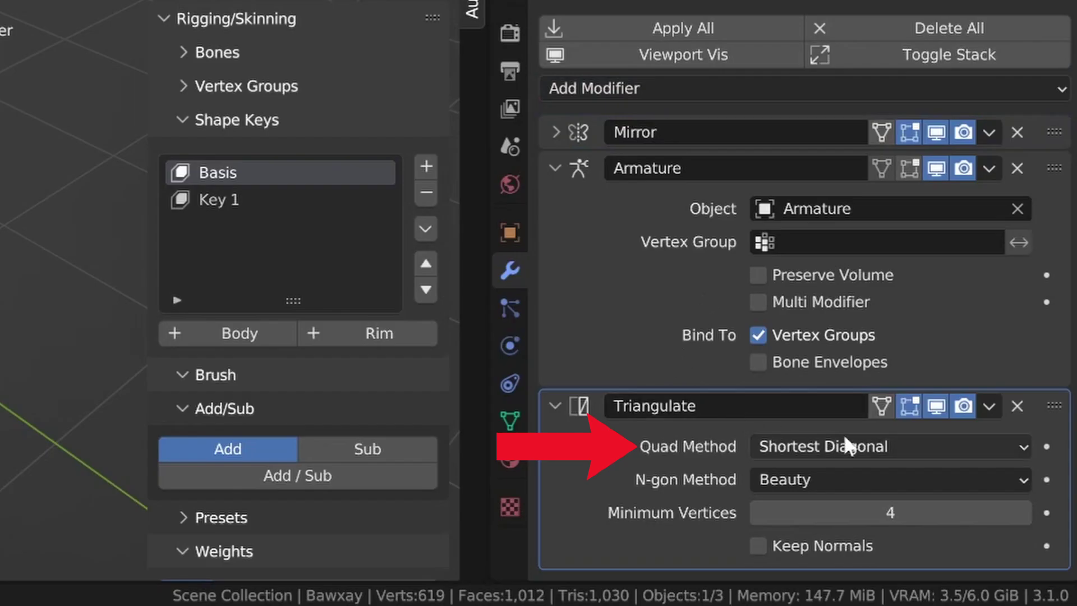
click(980, 499)
click(796, 387)
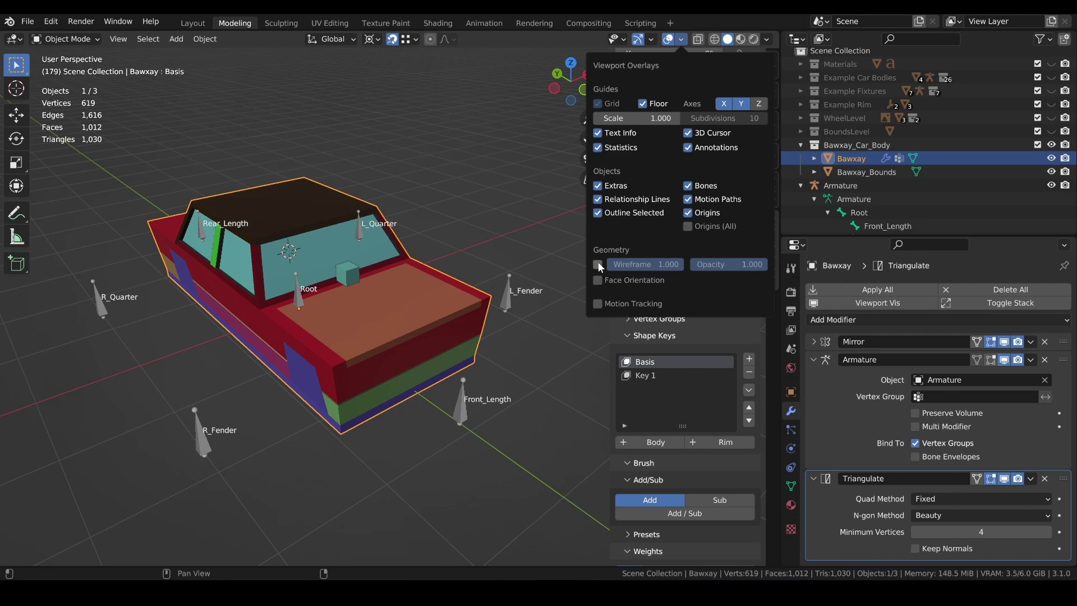
Show the body's wireframe and select the two upper front faces on the editable half in face mode
click(597, 264)
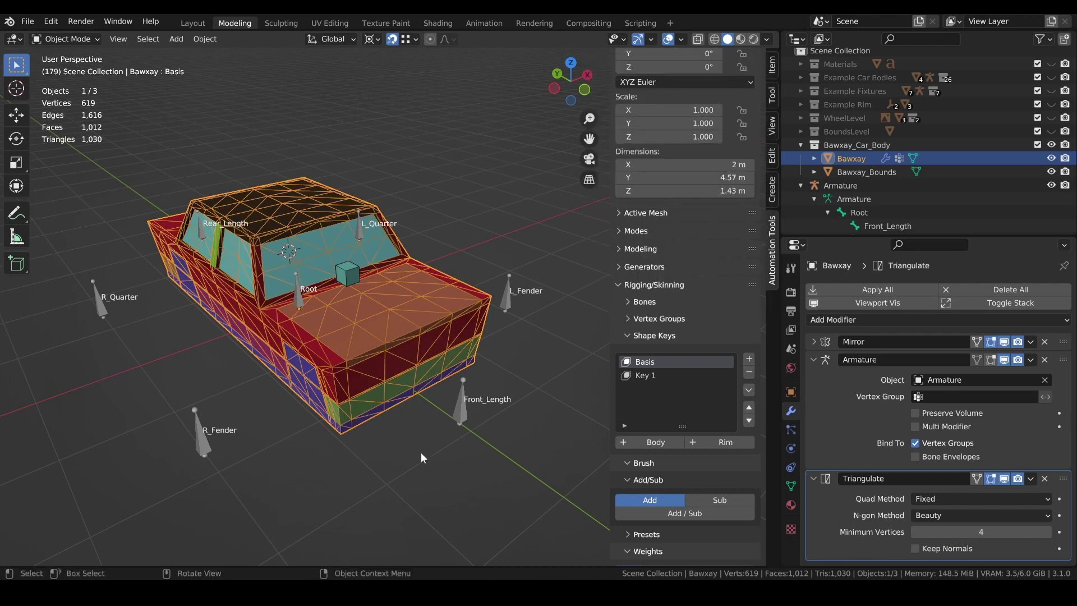
key(Tab)
key(3)
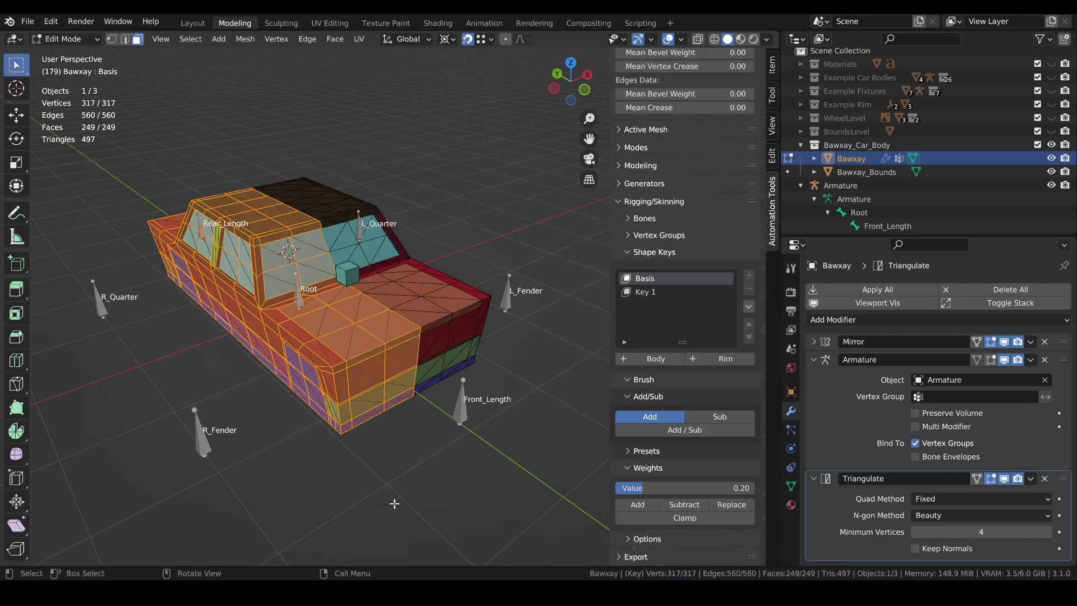
middle_drag(394, 503, 363, 461)
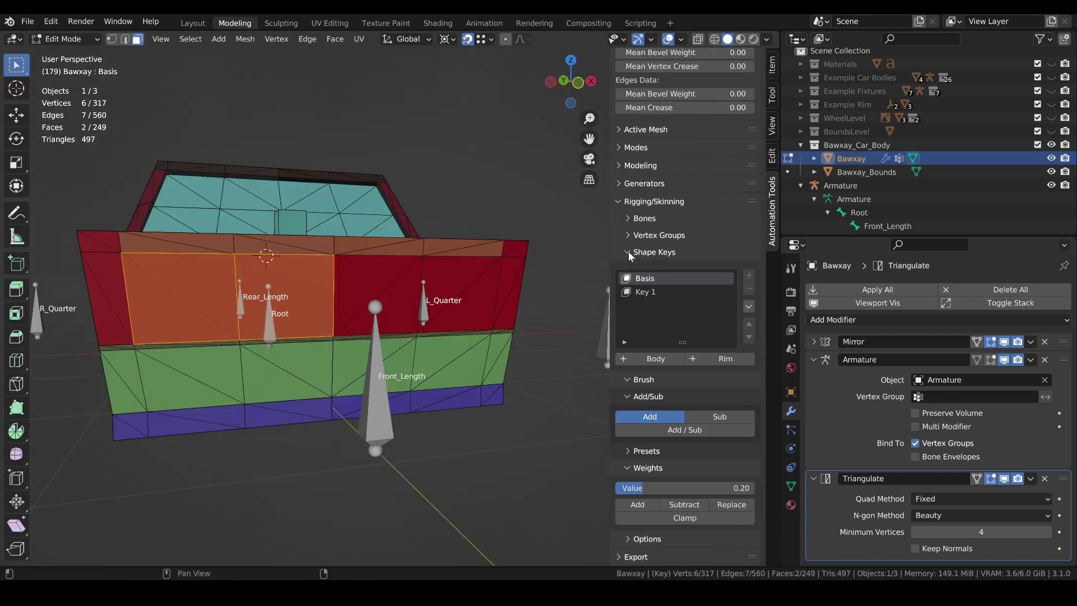
Try Rotate Edges Beauty on the two selected front faces and switch them back with Rotate Edges Fixed
click(628, 251)
click(617, 307)
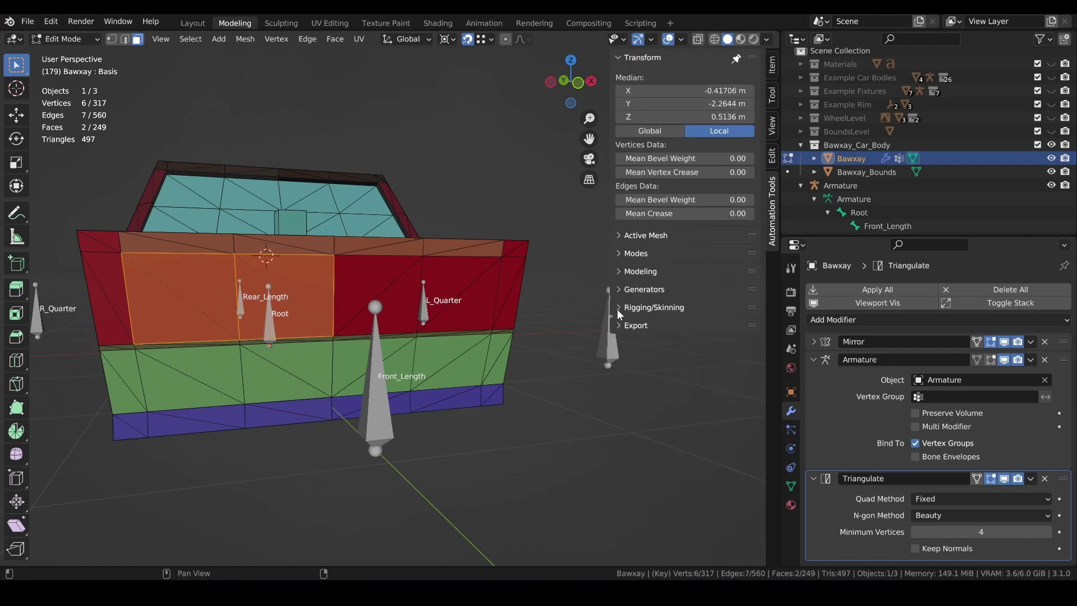
click(615, 271)
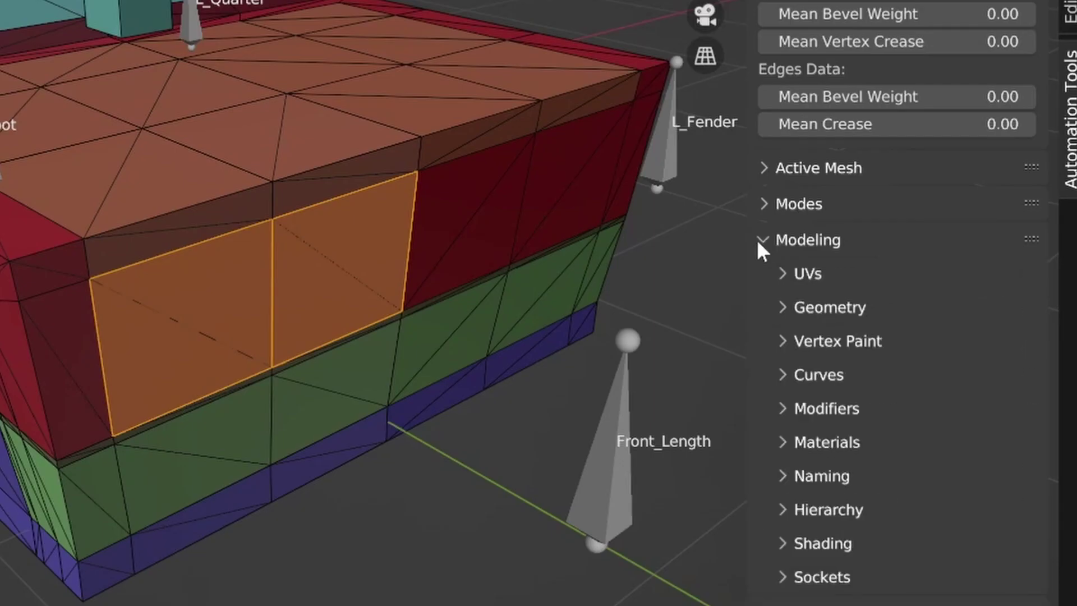
click(783, 310)
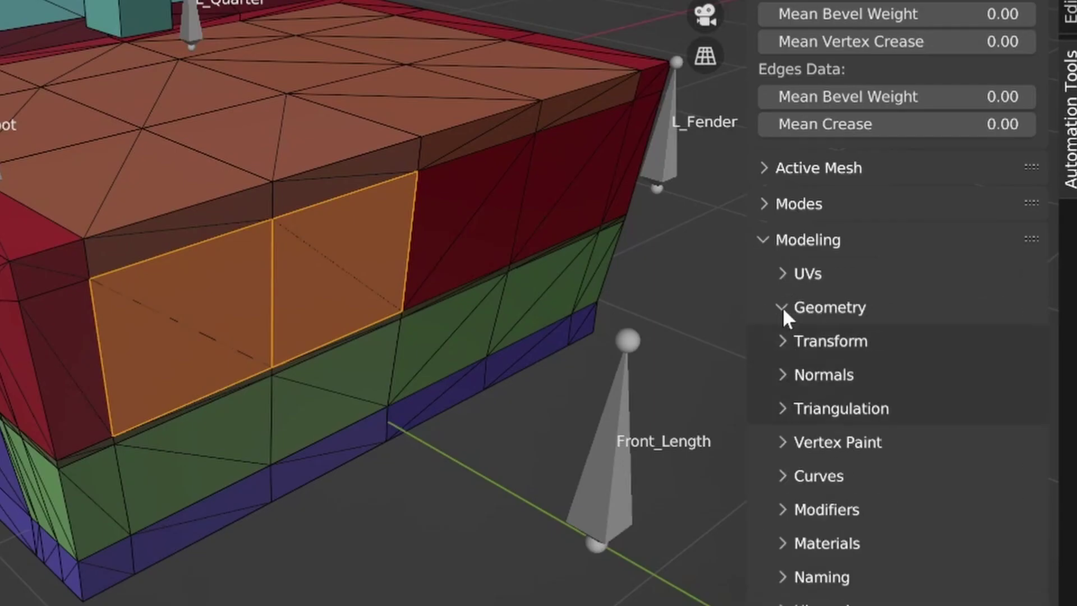
click(783, 409)
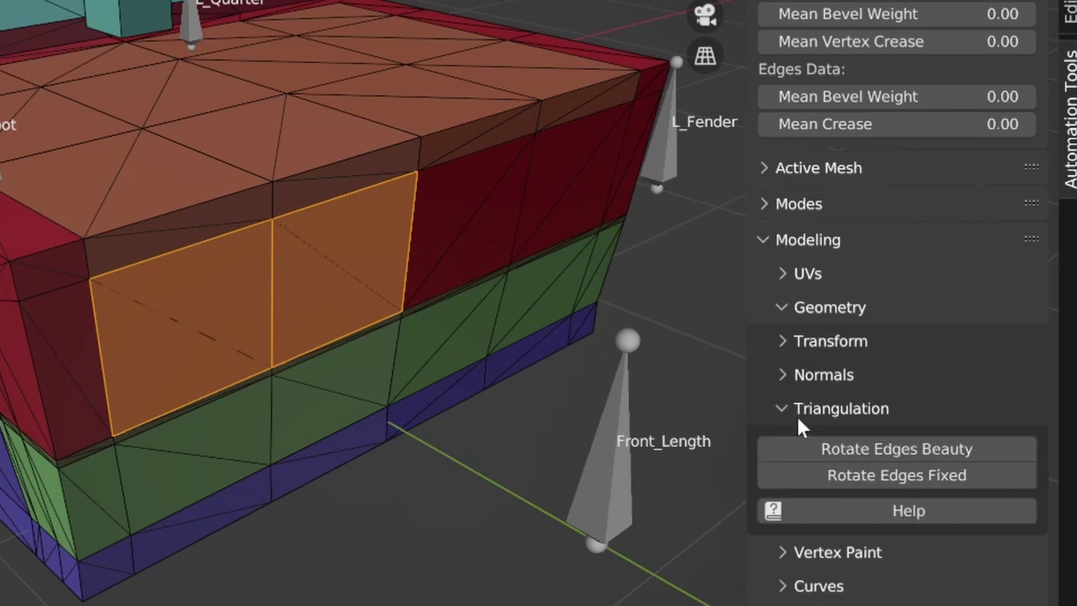
click(953, 449)
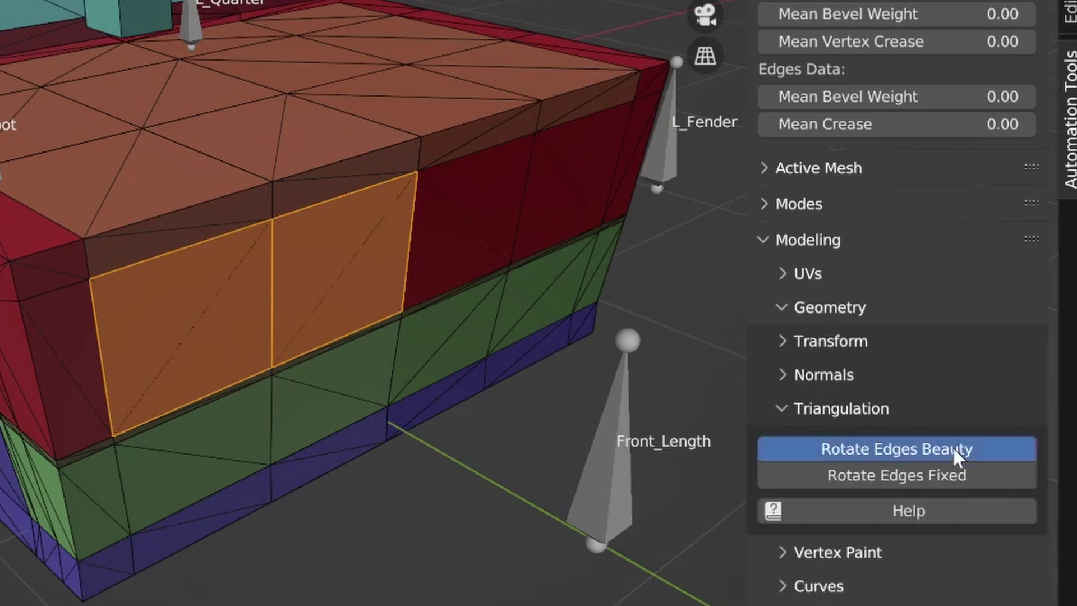
click(950, 475)
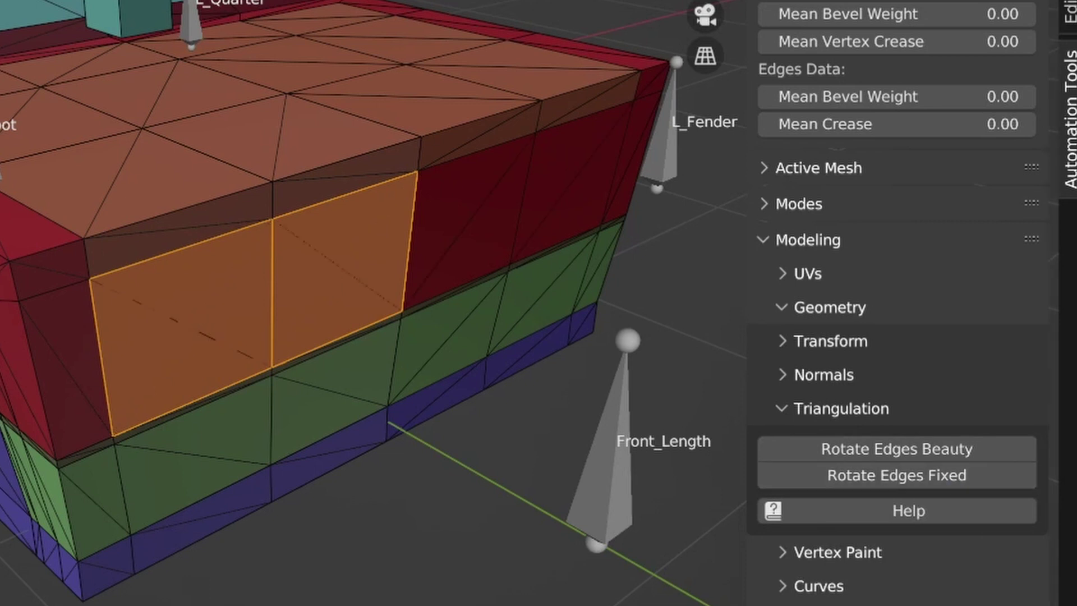
middle_drag(393, 303, 323, 246)
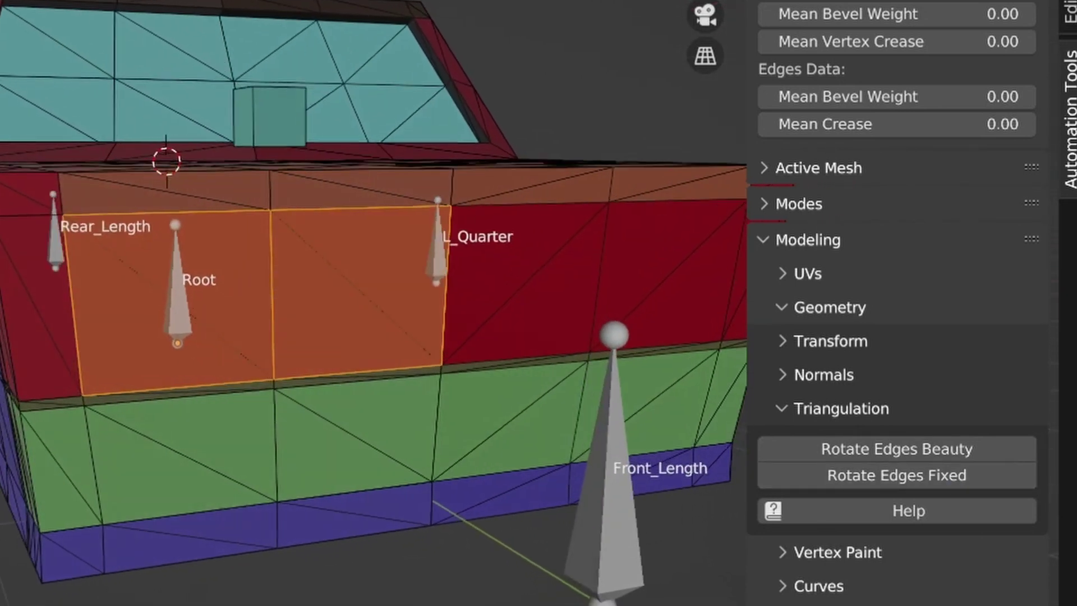
middle_drag(483, 229, 493, 224)
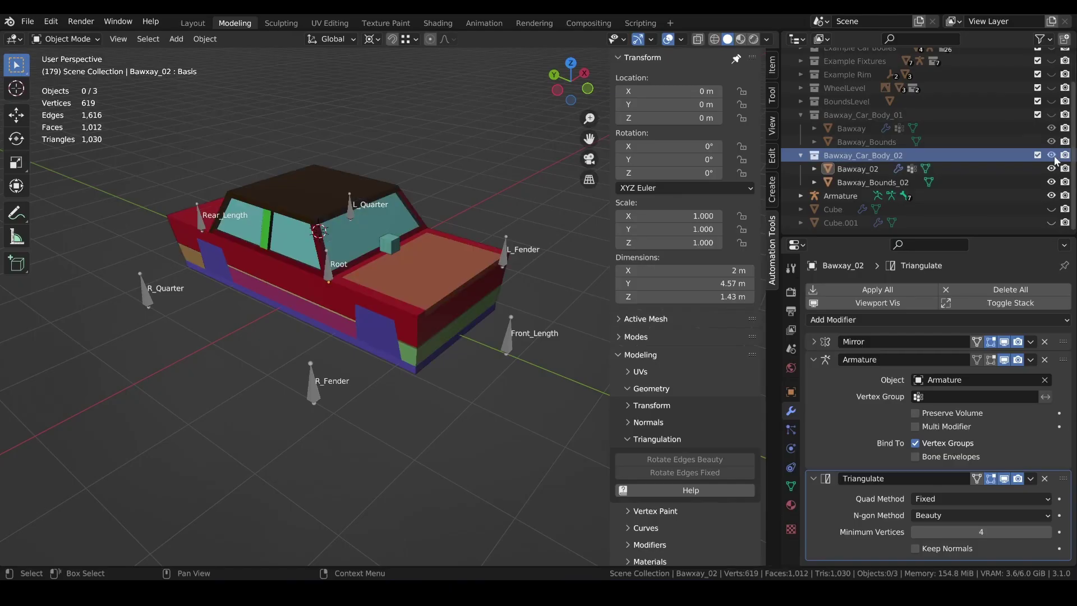
Compare the Bawxay_Car_Body_01 and Bawxay_Car_Body_02 collections by toggling their visibility one at a time
click(1051, 155)
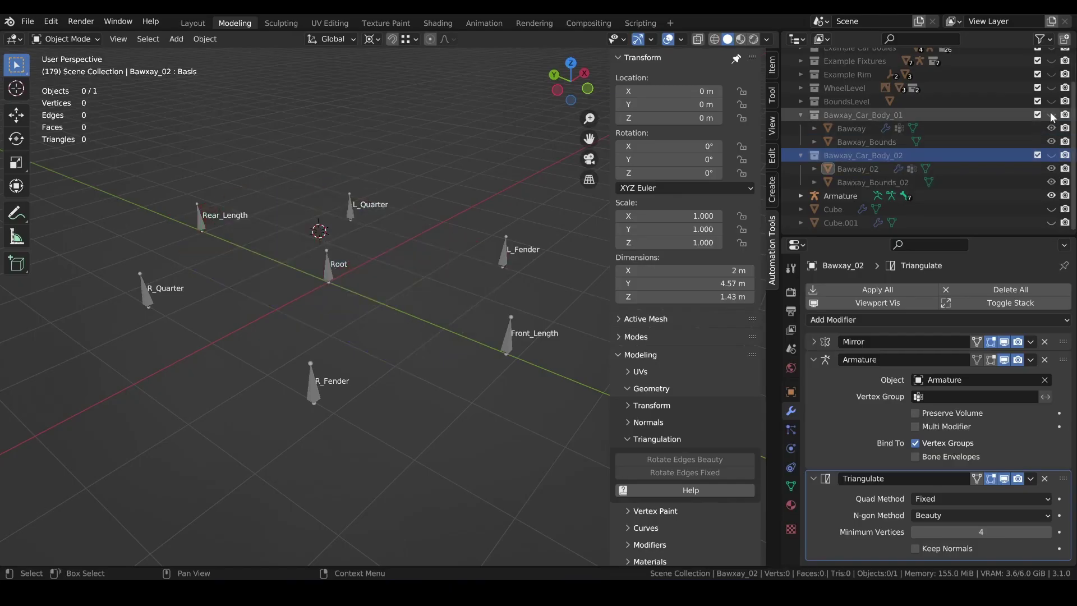
click(1050, 114)
click(1050, 114)
click(1051, 156)
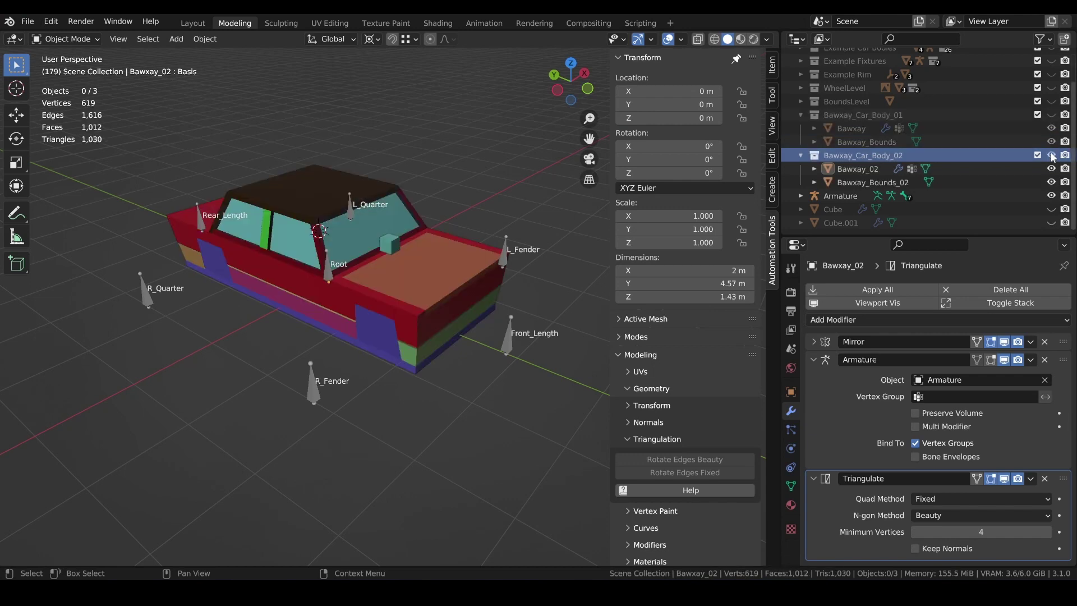
Show the Bawxay_Car_Body_01 collection instead of Bawxay_Car_Body_02 and reveal the body export options in Automation Tools
click(1051, 155)
click(1051, 114)
click(617, 355)
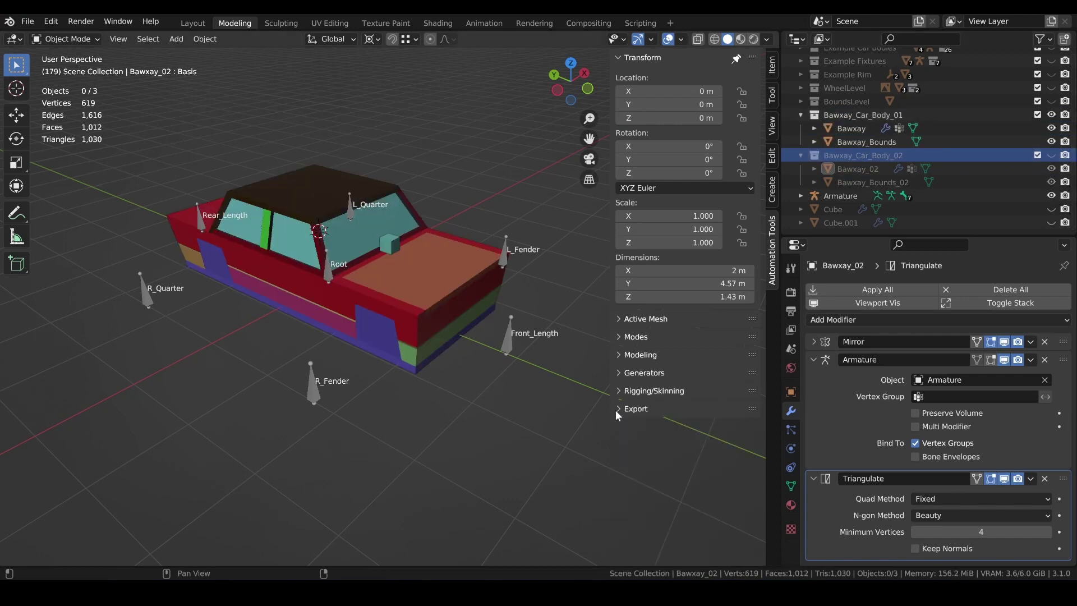
click(618, 409)
scroll(598, 415, down, 7)
scroll(592, 415, up, 6)
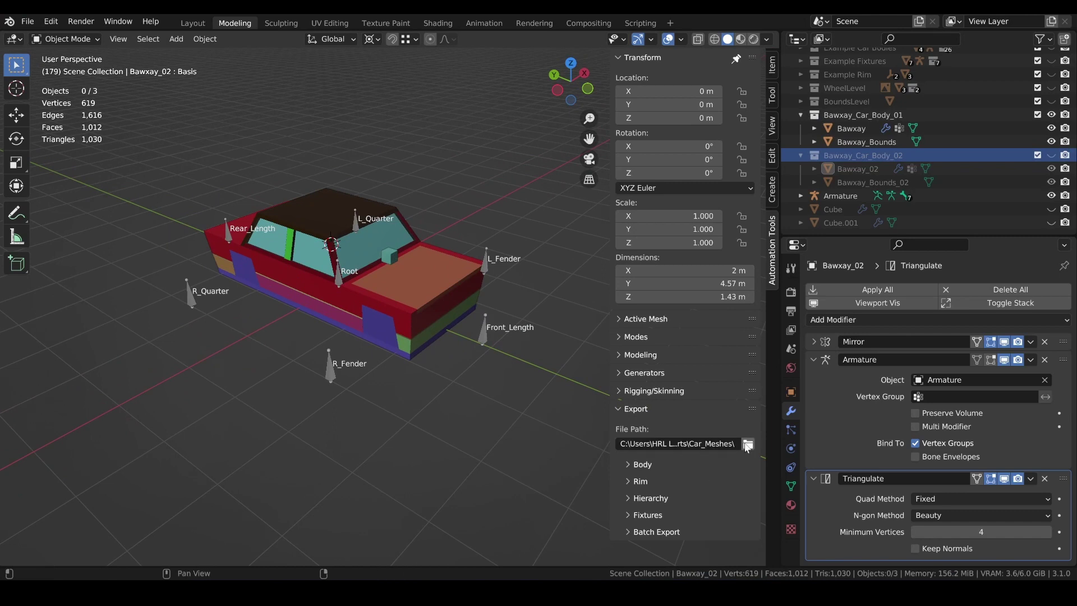
click(634, 464)
scroll(626, 459, down, 2)
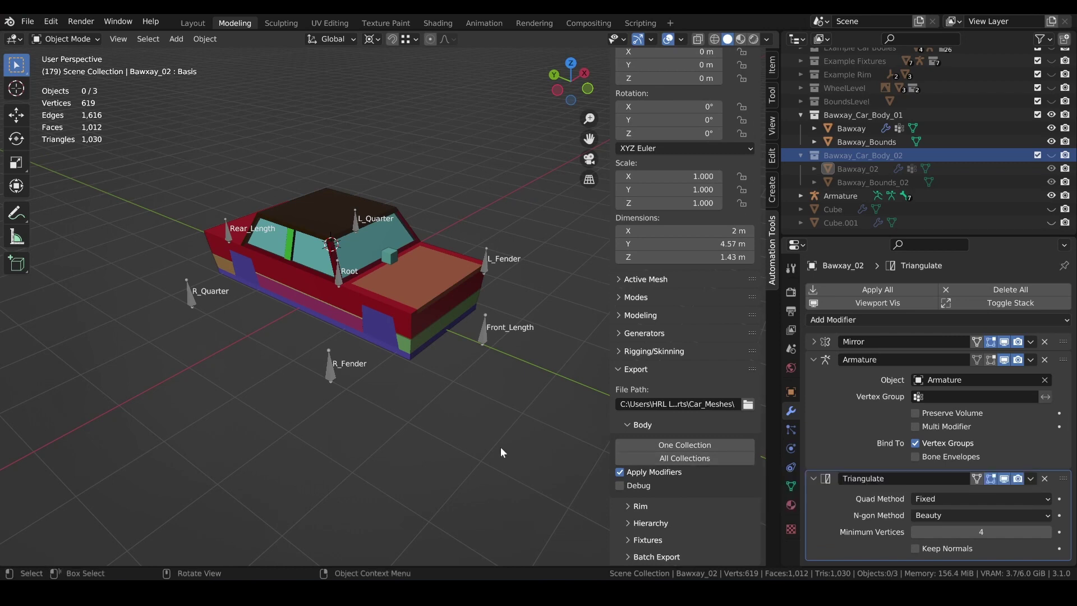
Examine which objects the Bawxay_Car_Body_01 collection holds, checking Bawxay, Bawxay_Bounds and the separate Armature
click(862, 115)
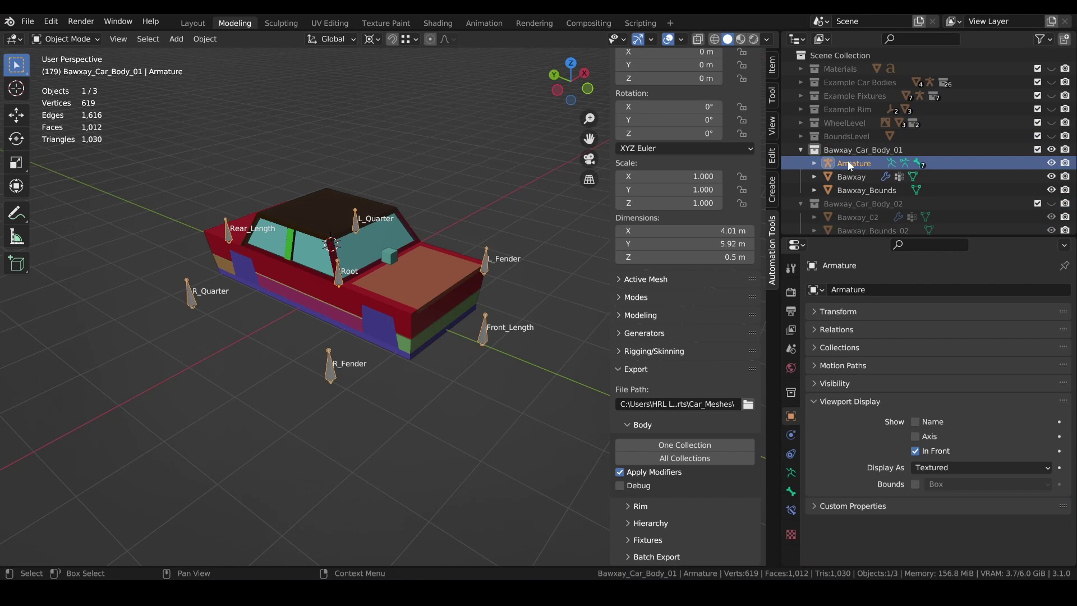
drag(847, 161, 831, 55)
scroll(852, 140, down, 2)
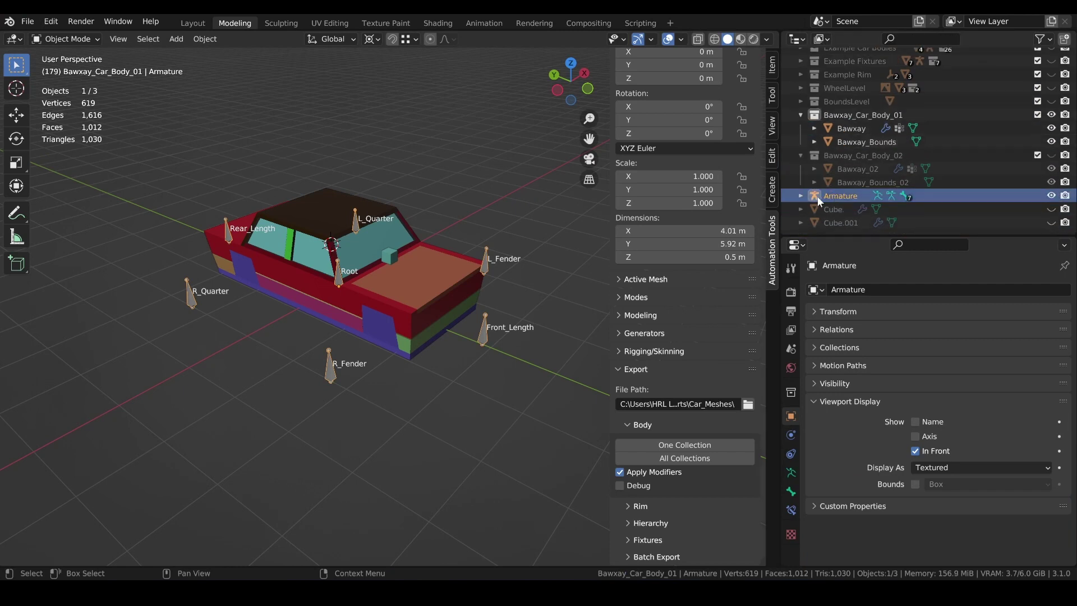
click(879, 115)
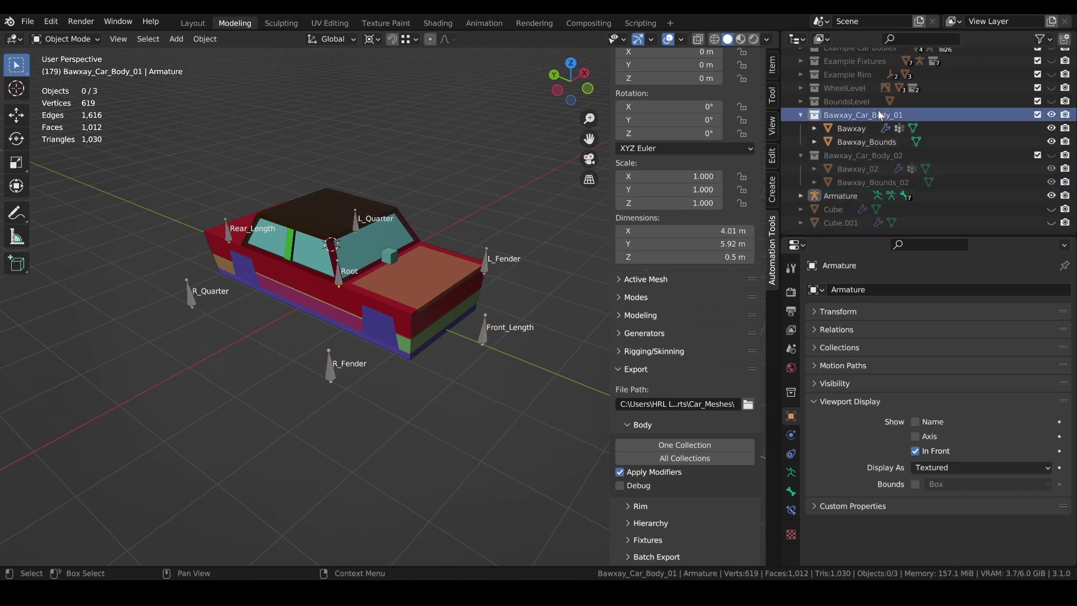
click(865, 128)
click(869, 142)
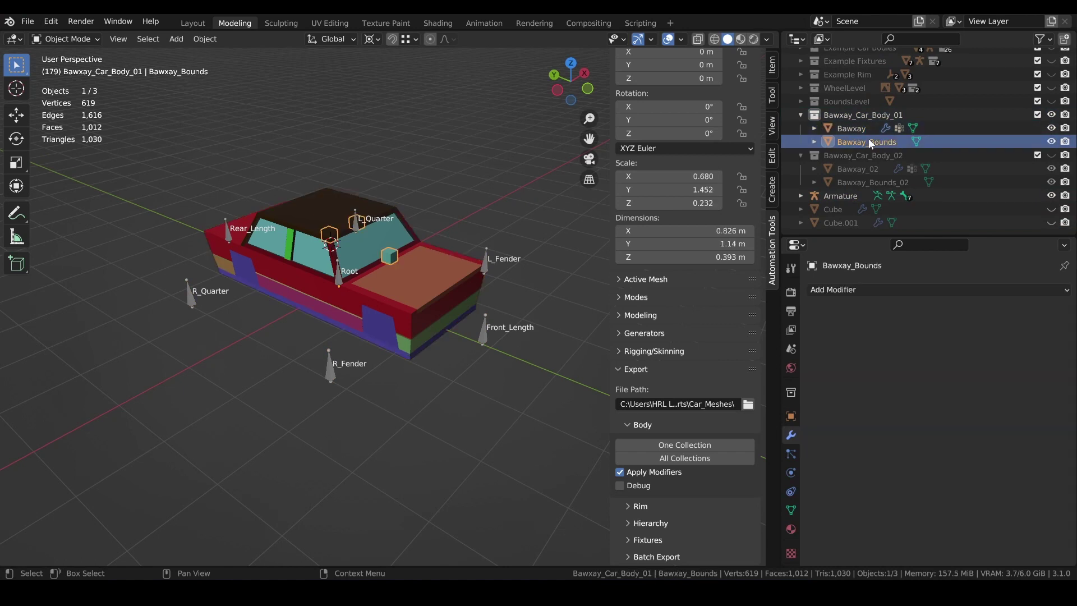
click(883, 115)
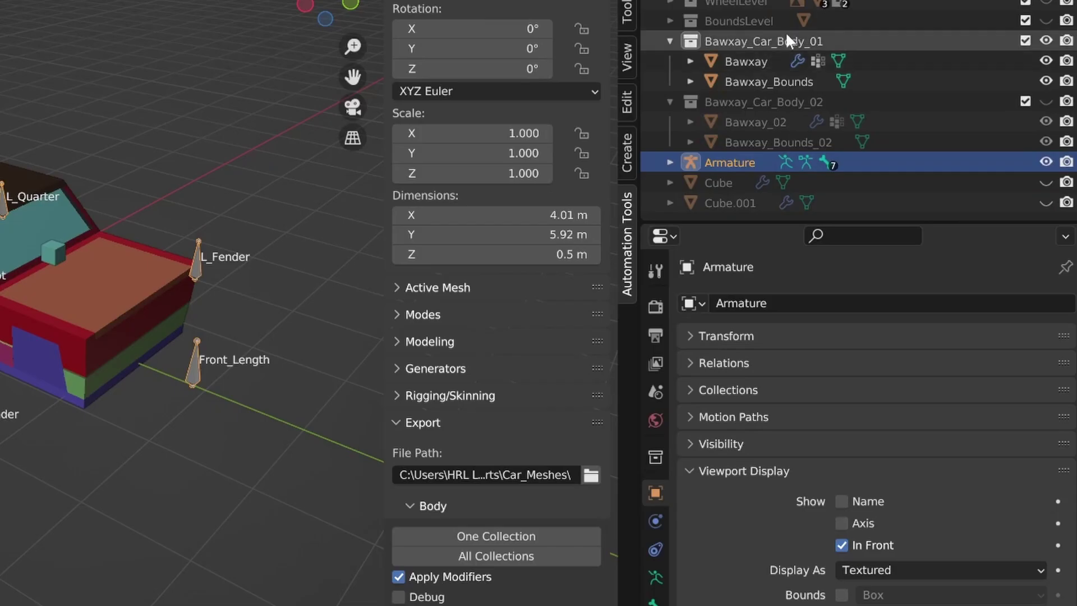
Make Bawxay_Car_Body_01 the active collection and export it as a single car body with modifiers applied
click(878, 113)
click(768, 63)
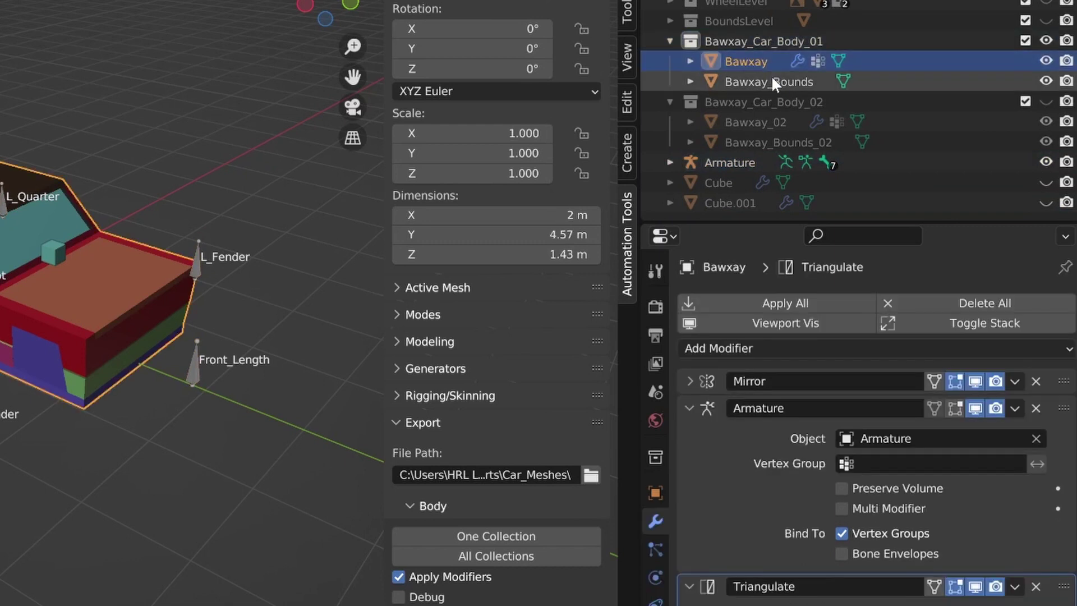
click(772, 77)
click(790, 42)
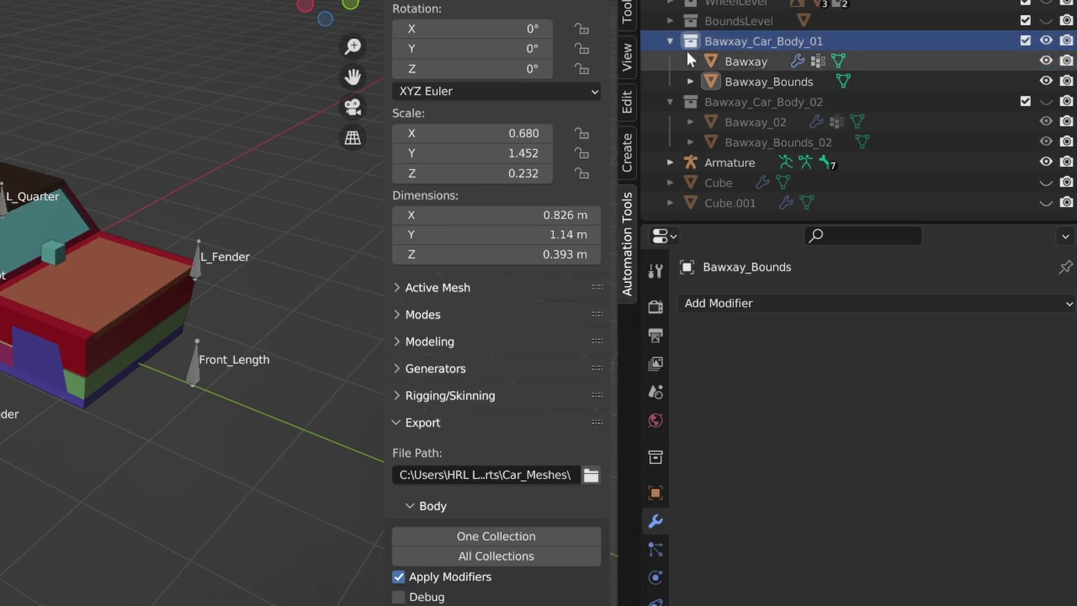
scroll(339, 392, down, 1)
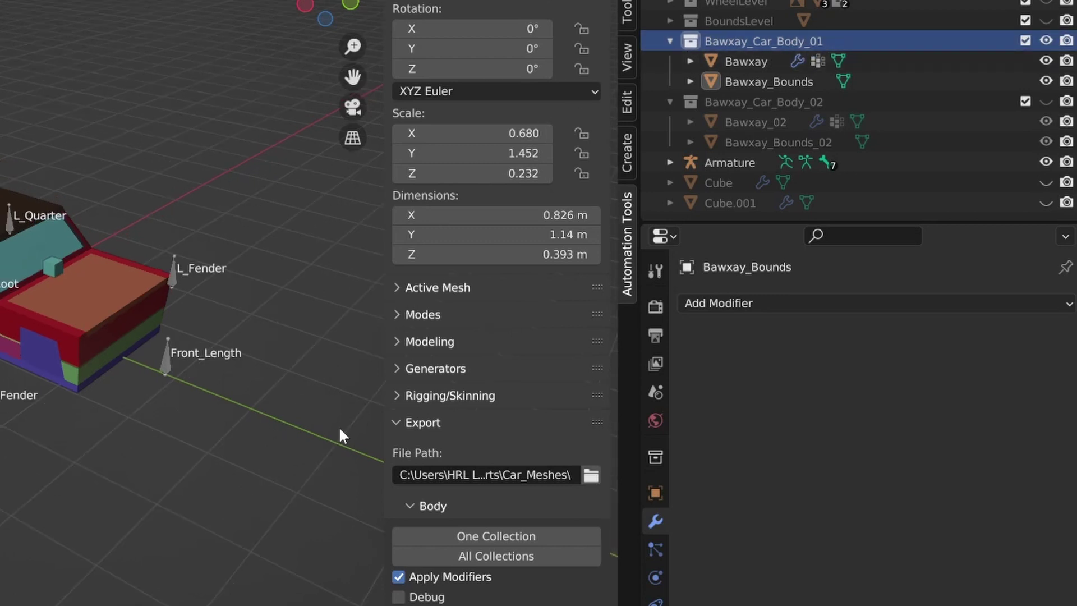
click(502, 533)
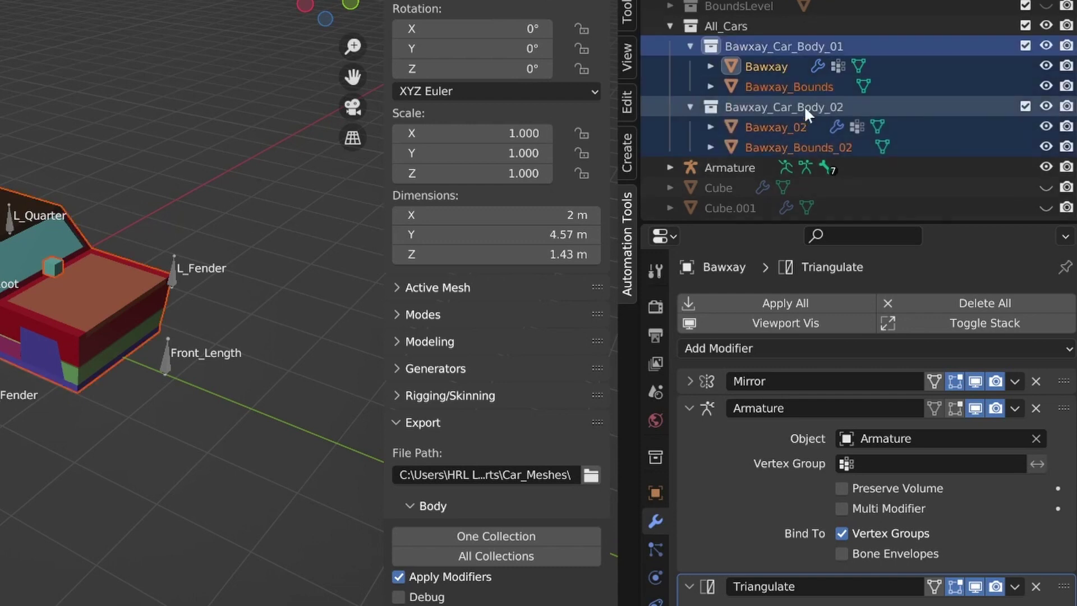
Select the All_Cars parent collection and export all the car body collections inside it
click(746, 23)
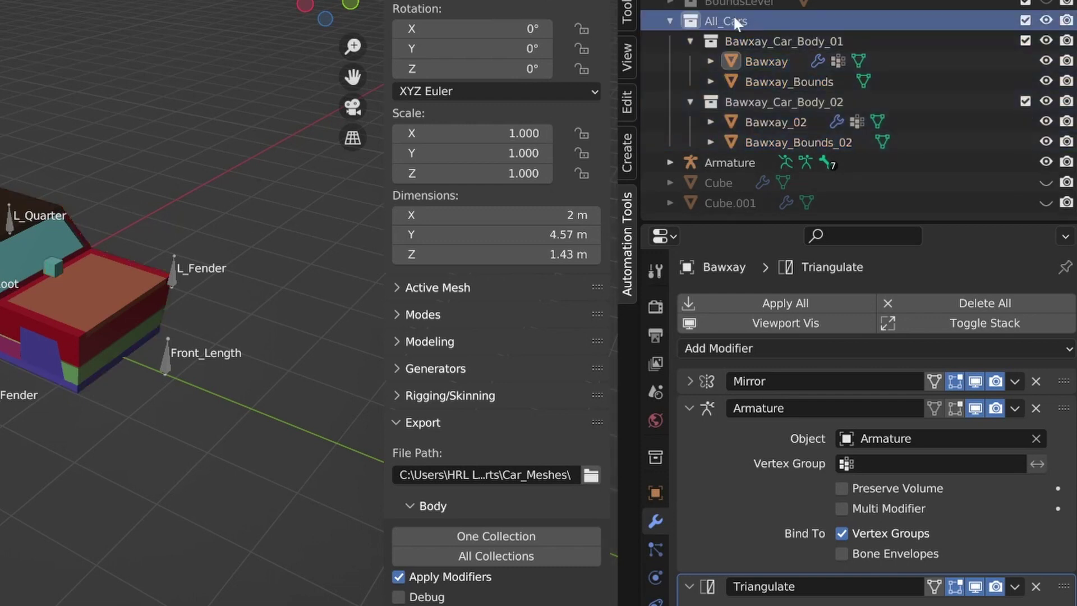
click(496, 554)
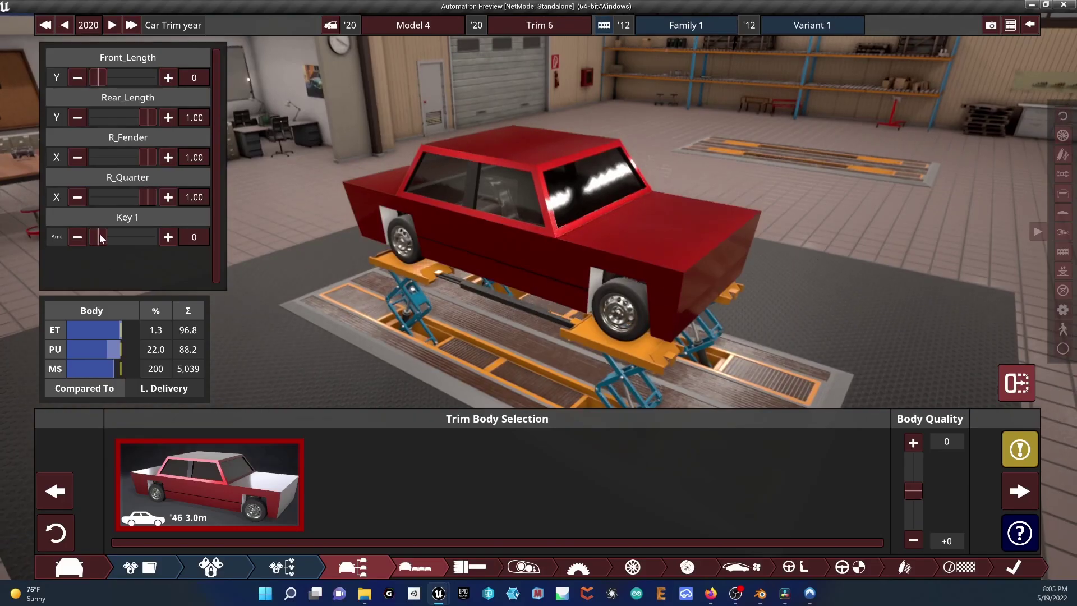
Switch to the Automation Preview and set the car body's Key 1 morph amount to 1.00
drag(99, 233, 148, 236)
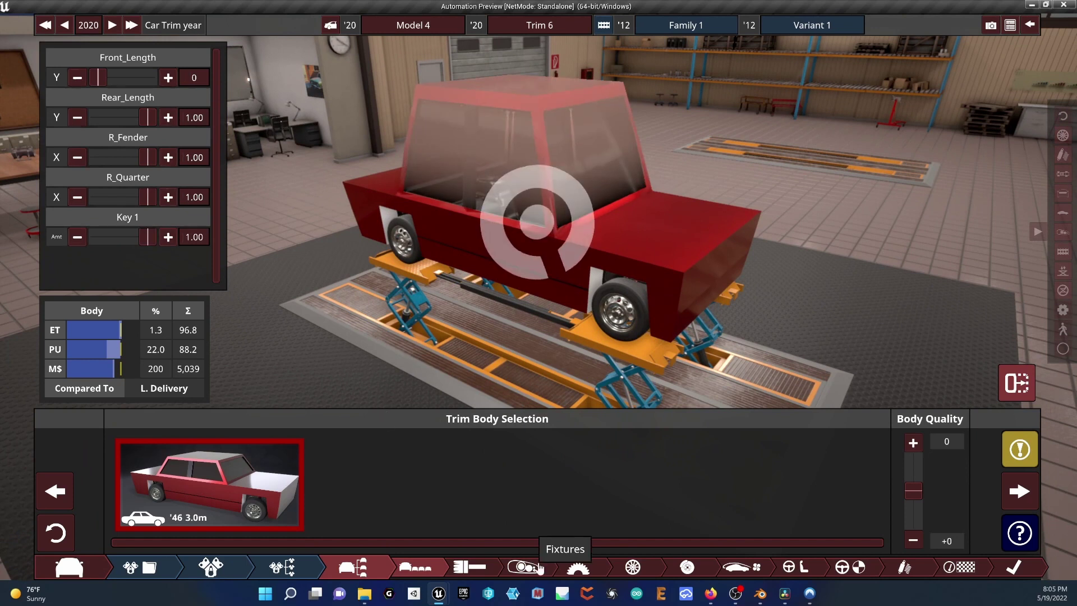